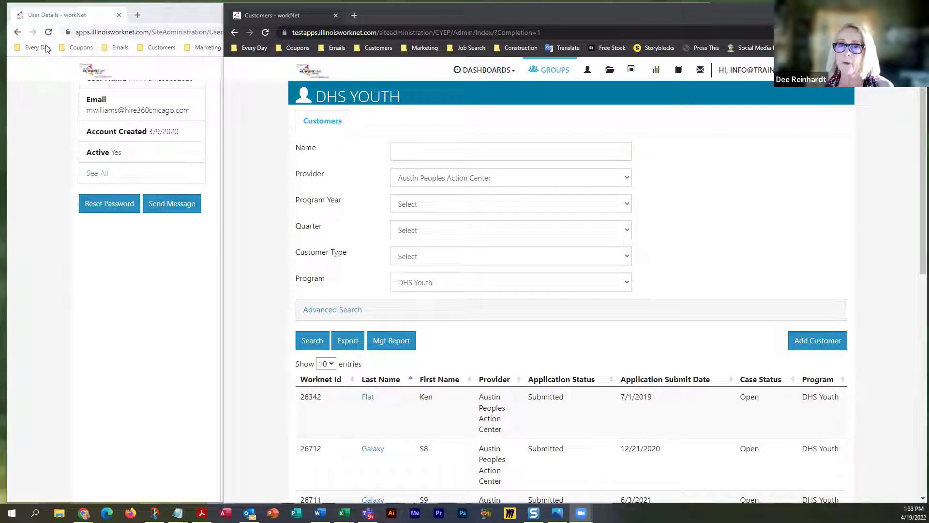
- Open My Partner Dashboard from the account options in a new browser tab and switch to that tab
{"action": "left_click", "coordinate": [68, 15]}
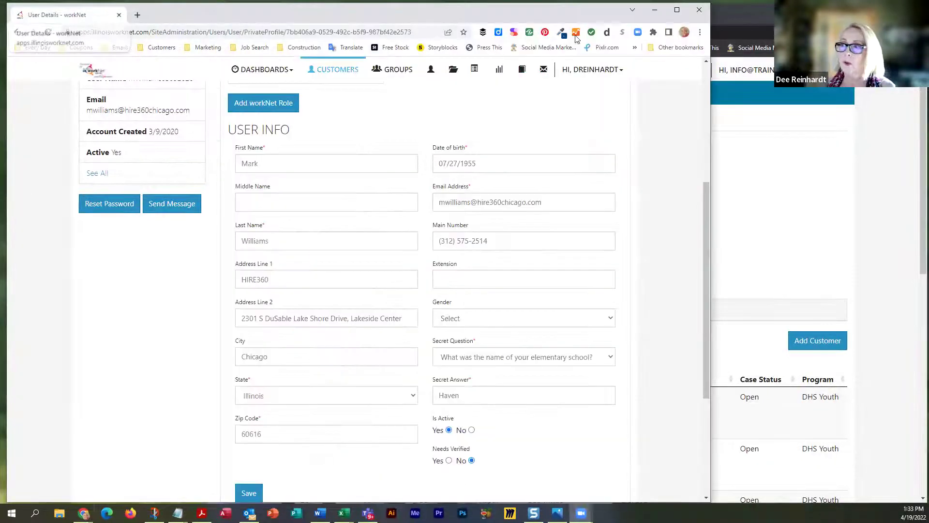
{"action": "left_click", "coordinate": [625, 72]}
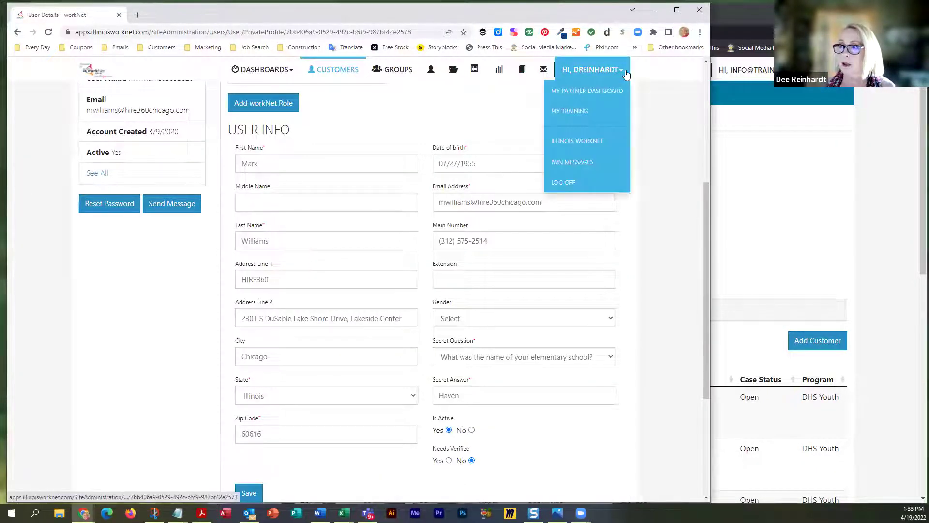
{"action": "right_click", "coordinate": [593, 93]}
{"action": "left_click", "coordinate": [625, 99]}
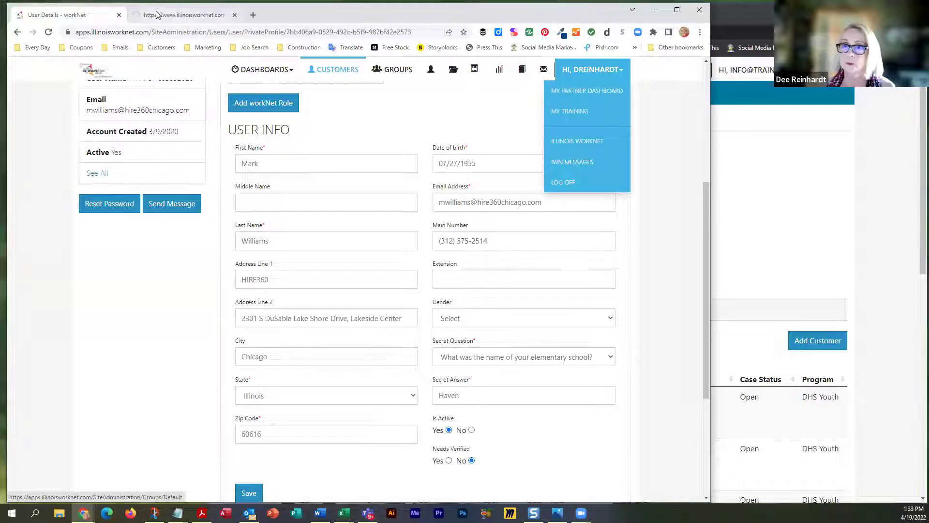
{"action": "left_click", "coordinate": [171, 15]}
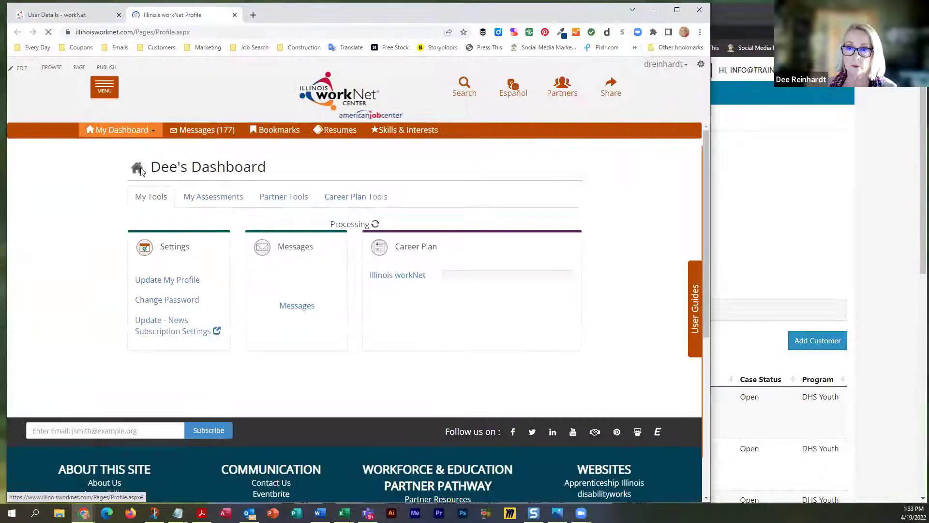
- Open Employment 101 from My Dashboard and bring up the guide overview with its list of modules
{"action": "left_click", "coordinate": [120, 129]}
{"action": "left_click", "coordinate": [190, 305]}
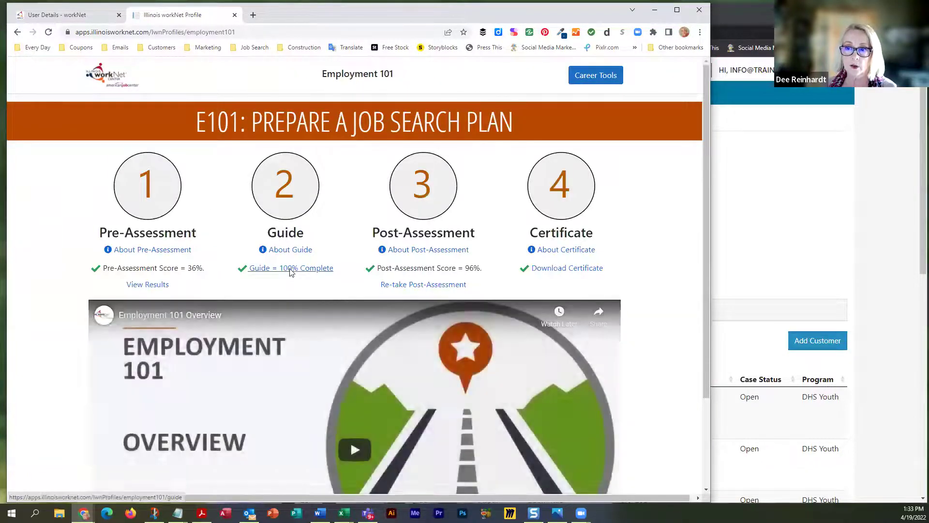
{"action": "left_click", "coordinate": [287, 269]}
{"action": "scroll", "coordinate": [239, 291], "scroll_direction": "down", "scroll_amount": 2}
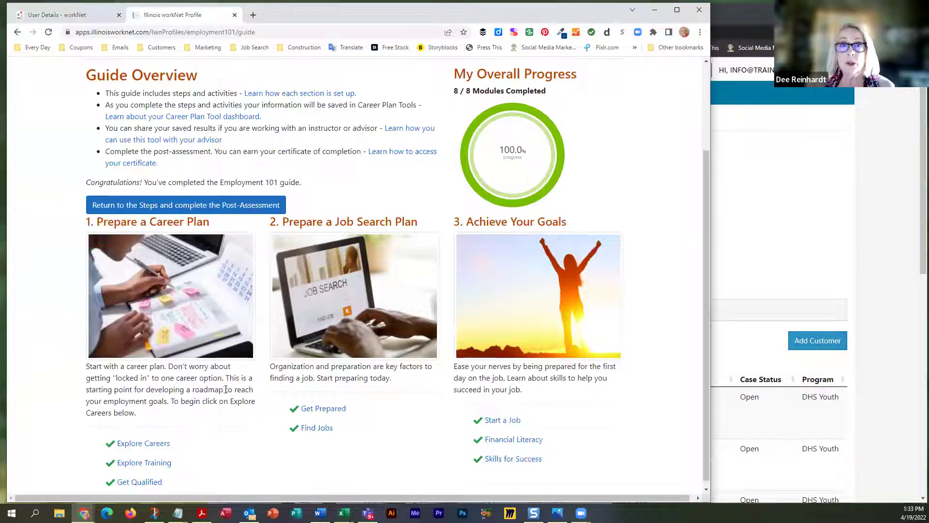
{"action": "scroll", "coordinate": [224, 390], "scroll_direction": "down", "scroll_amount": 1}
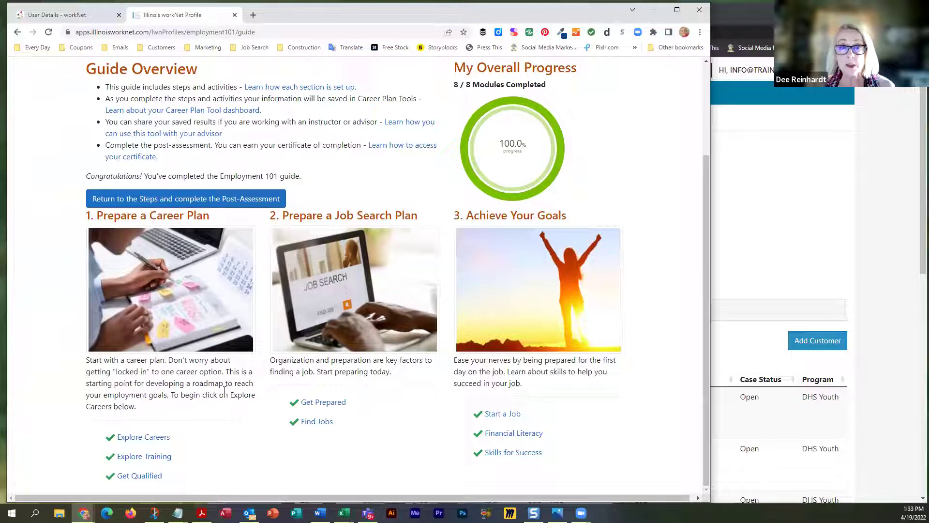
- Open the Explore Training module's "Rank your training program options" section and show its activity for reviewing bookmarked training programs
{"action": "left_click", "coordinate": [158, 458]}
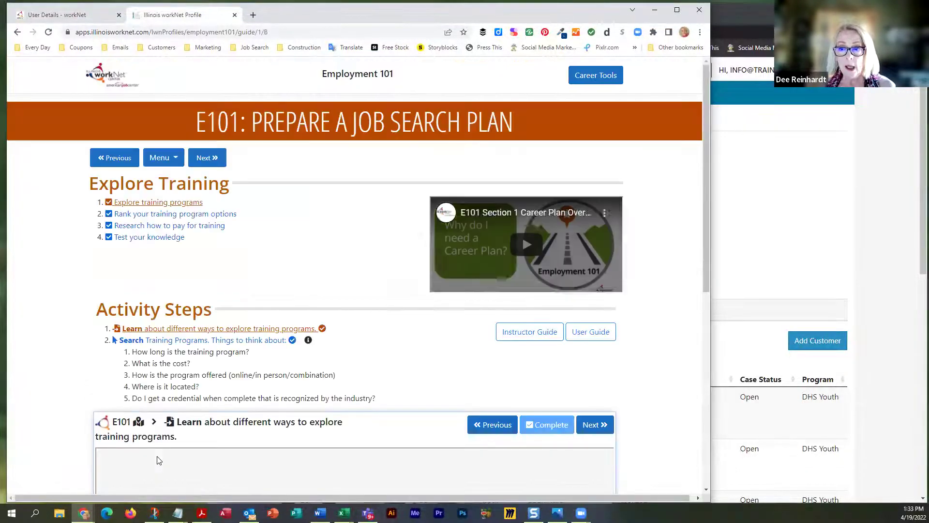
{"action": "left_click", "coordinate": [197, 215]}
{"action": "scroll", "coordinate": [197, 263], "scroll_direction": "down", "scroll_amount": 4}
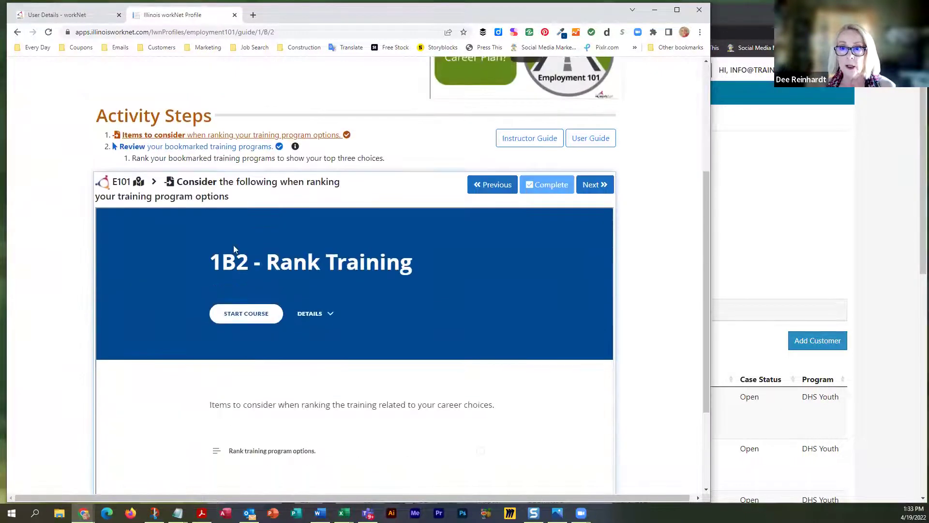
{"action": "left_click", "coordinate": [224, 147]}
{"action": "scroll", "coordinate": [225, 152], "scroll_direction": "down", "scroll_amount": 1}
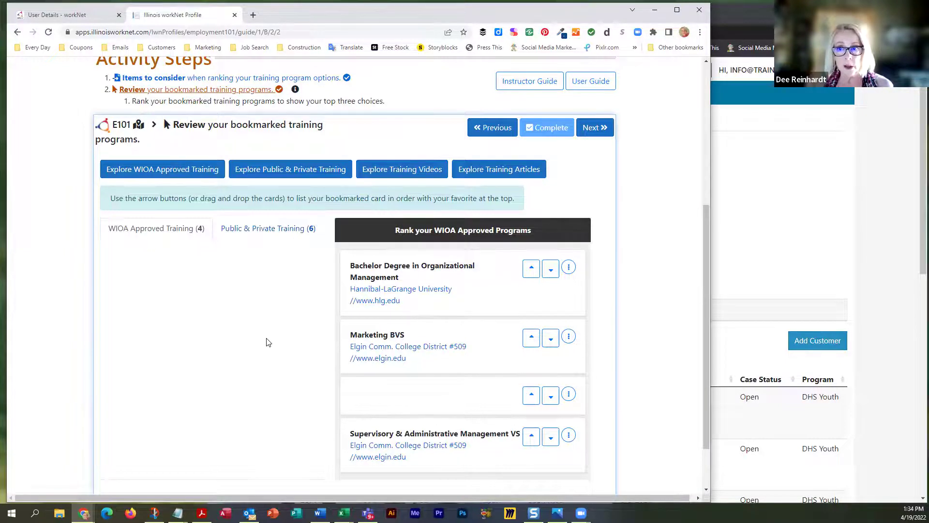
- Return to the Employment 101 guide overview and show the modules under the three sections
{"action": "scroll", "coordinate": [268, 342], "scroll_direction": "up", "scroll_amount": 2}
{"action": "scroll", "coordinate": [268, 342], "scroll_direction": "up", "scroll_amount": 3}
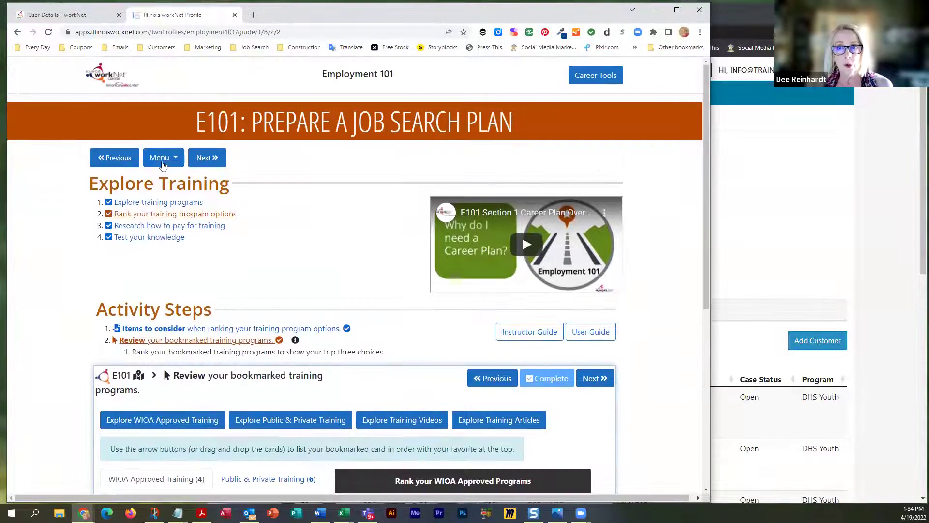
{"action": "left_click", "coordinate": [163, 160]}
{"action": "left_click", "coordinate": [167, 180]}
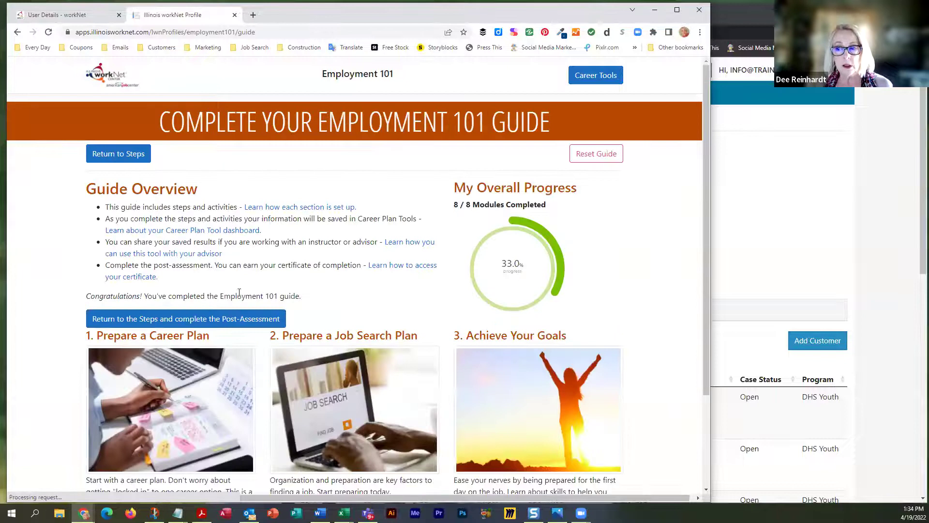
{"action": "scroll", "coordinate": [439, 304], "scroll_direction": "down", "scroll_amount": 2}
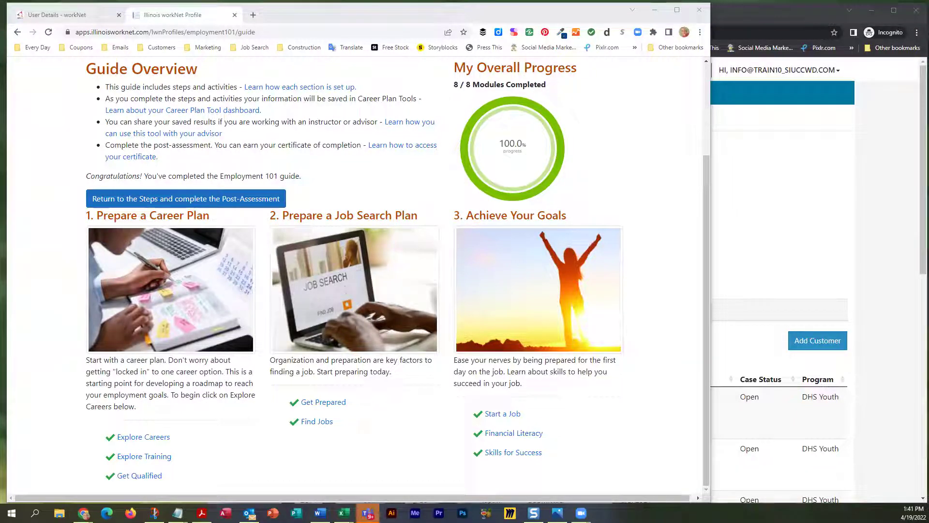
- Open Illinois workNet in a new tab and go to the DHS Youth Programs partner page at illinoisworknet.com/DHSYouthpartners
{"action": "left_click", "coordinate": [253, 16]}
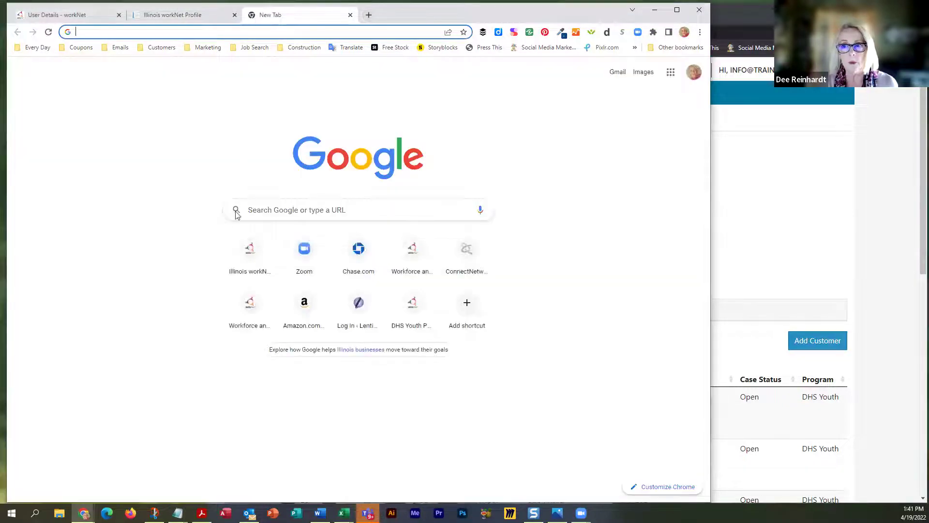
{"action": "left_click", "coordinate": [250, 249]}
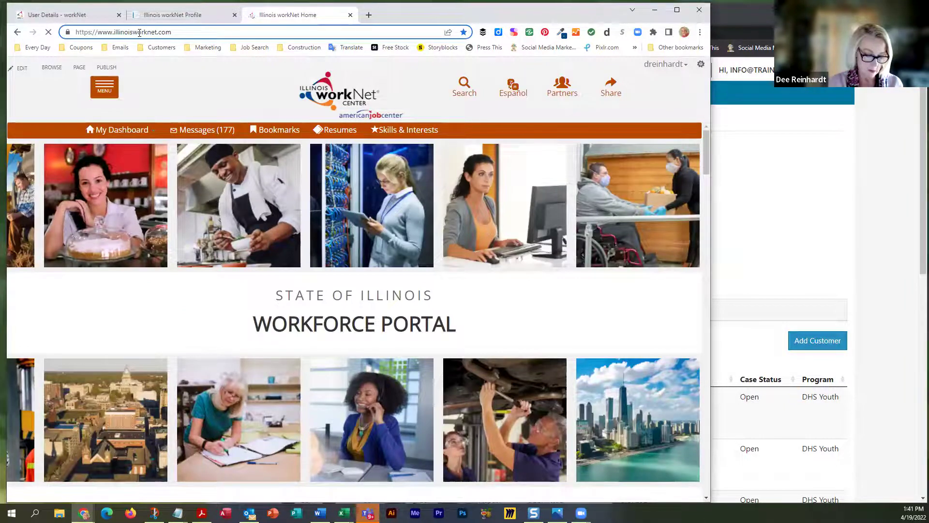
{"action": "left_click", "coordinate": [139, 33]}
{"action": "type", "text": "DHSYouth"}
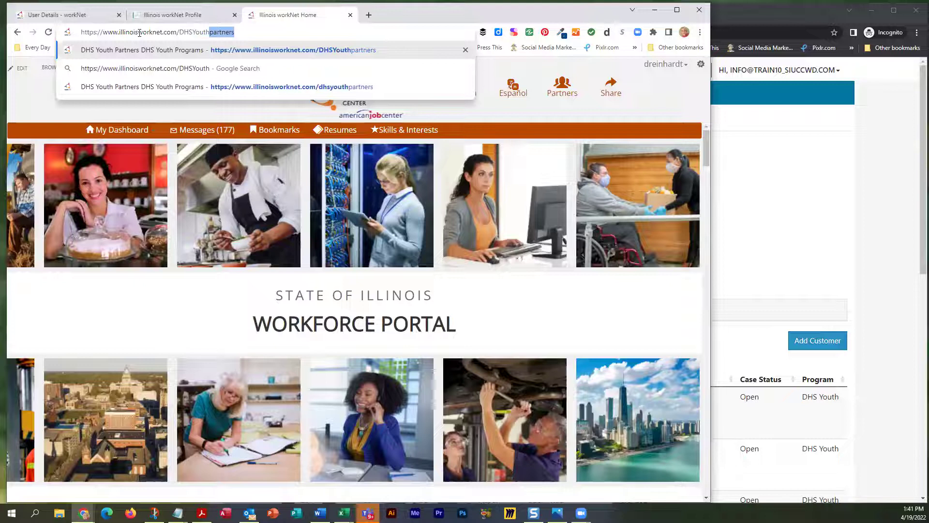
{"action": "key", "text": "Return"}
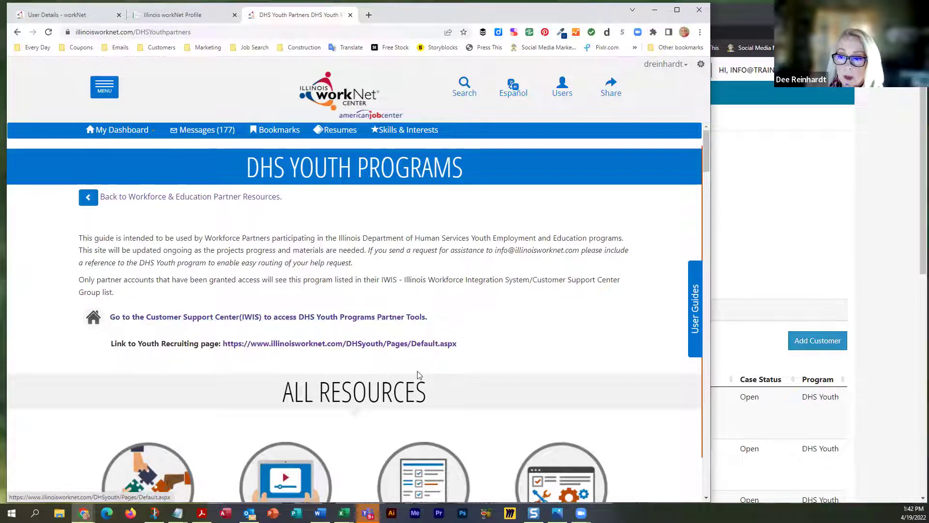
- Open the full list of DHS Youth partner resources and highlight the Paper Application for DHS Youth Program entry under Application Process
{"action": "scroll", "coordinate": [419, 373], "scroll_direction": "down", "scroll_amount": 4}
{"action": "left_click", "coordinate": [421, 358]}
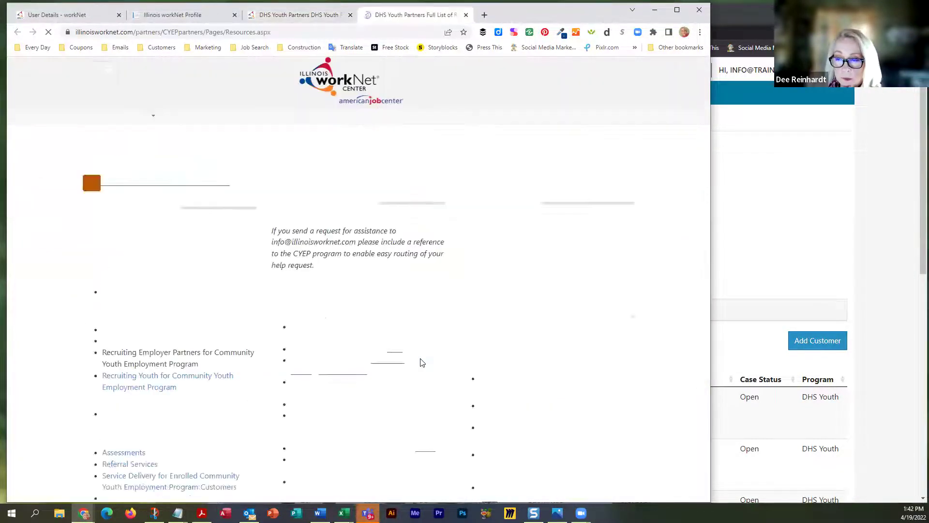
{"action": "scroll", "coordinate": [390, 352], "scroll_direction": "down", "scroll_amount": 5}
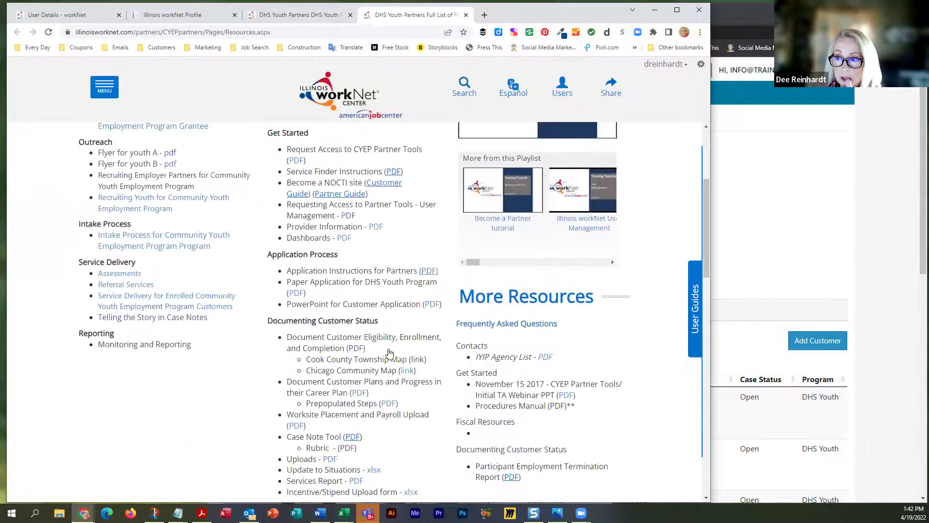
{"action": "scroll", "coordinate": [390, 352], "scroll_direction": "up", "scroll_amount": 3}
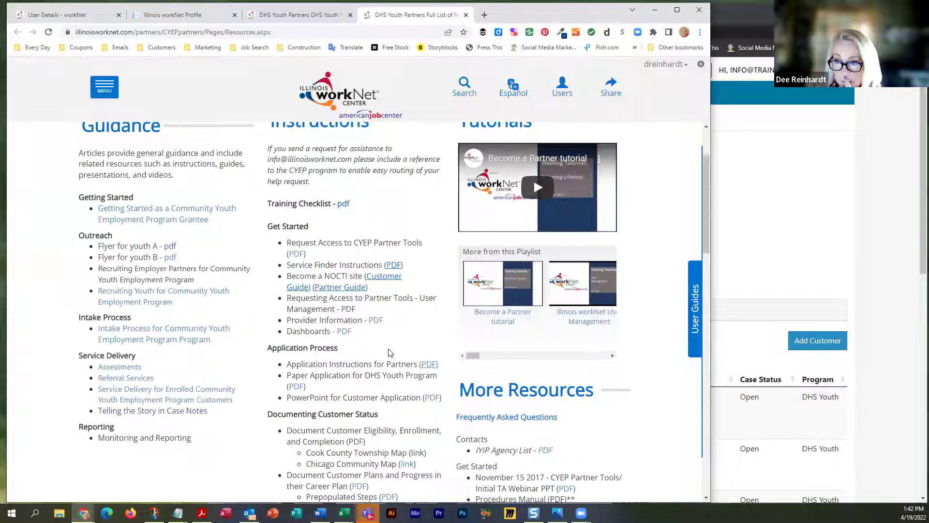
{"action": "scroll", "coordinate": [390, 353], "scroll_direction": "down", "scroll_amount": 2}
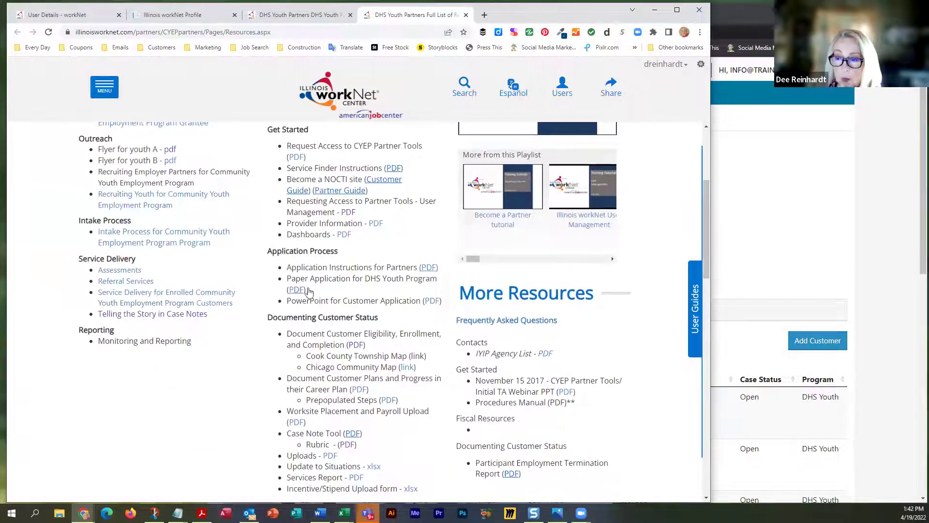
{"action": "left_click_drag", "start_coordinate": [294, 279], "coordinate": [312, 293]}
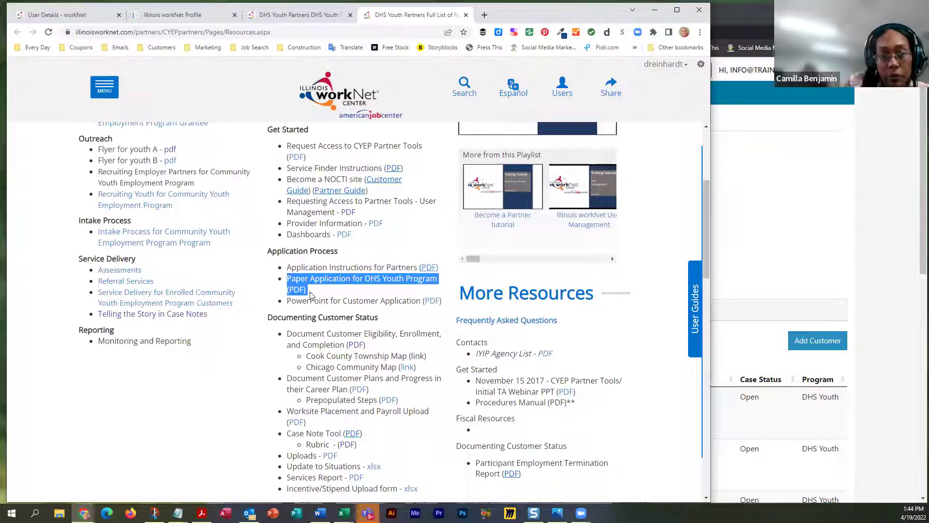
- Switch to the incognito window's DHS Youth customer list and open a customer's Progress page with the Enrollment Status section
{"action": "left_click", "coordinate": [738, 245]}
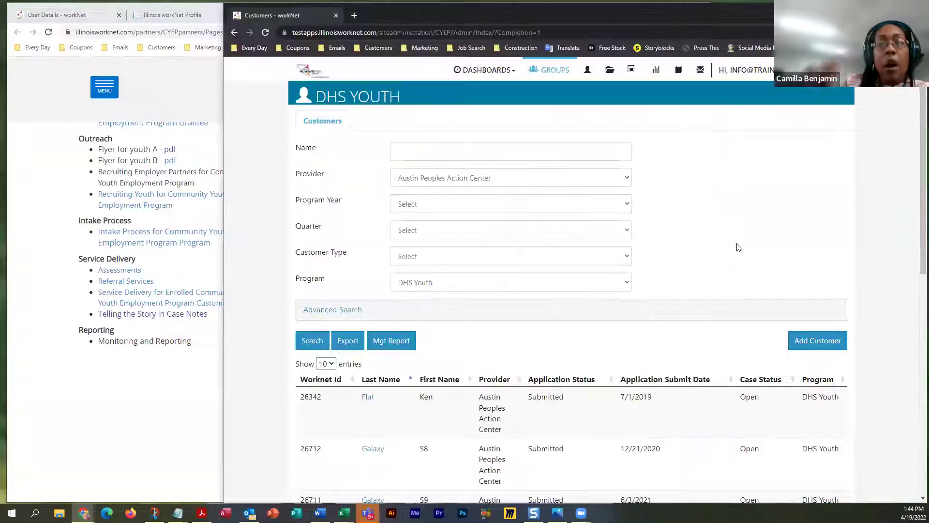
{"action": "scroll", "coordinate": [409, 272], "scroll_direction": "down", "scroll_amount": 5}
{"action": "left_click", "coordinate": [369, 263]}
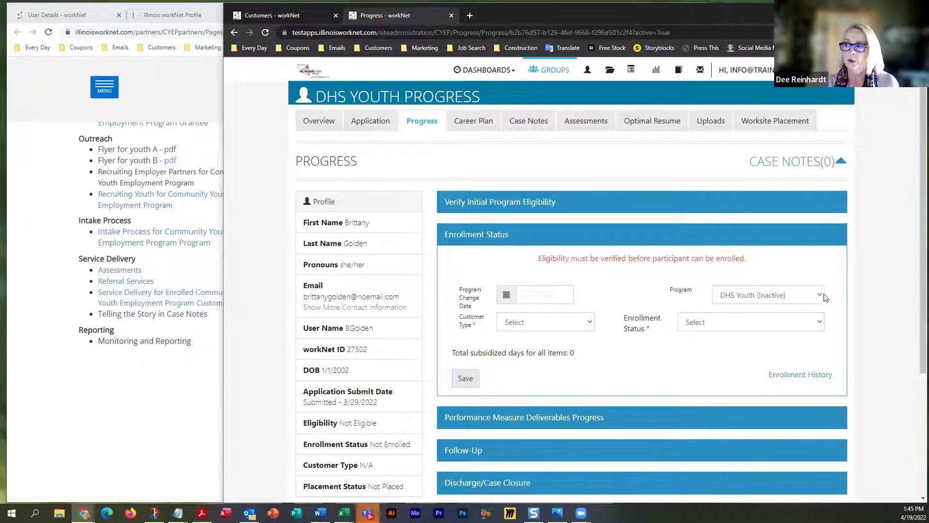
- Set the program to IYIP CAT1 Summer Emp. under Enrollment Status and check the available enrollment status options
{"action": "left_click", "coordinate": [820, 323]}
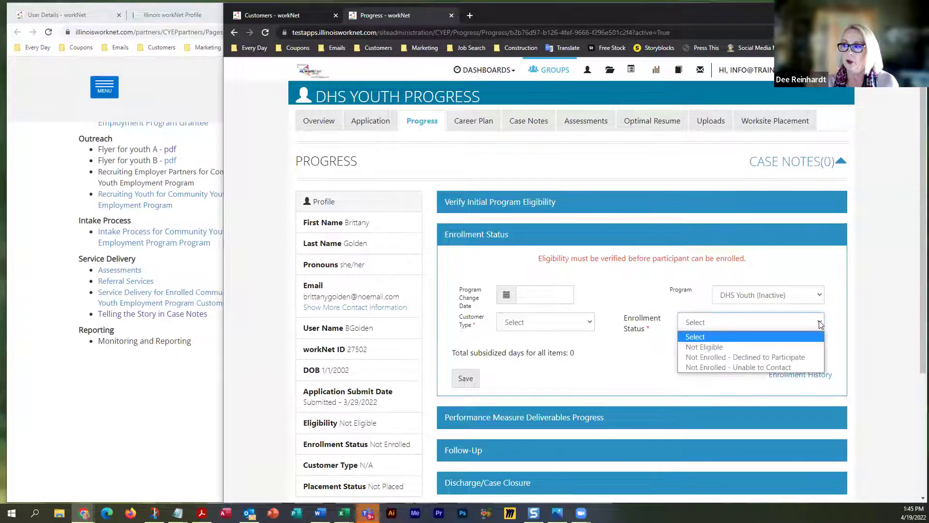
{"action": "left_click", "coordinate": [819, 296]}
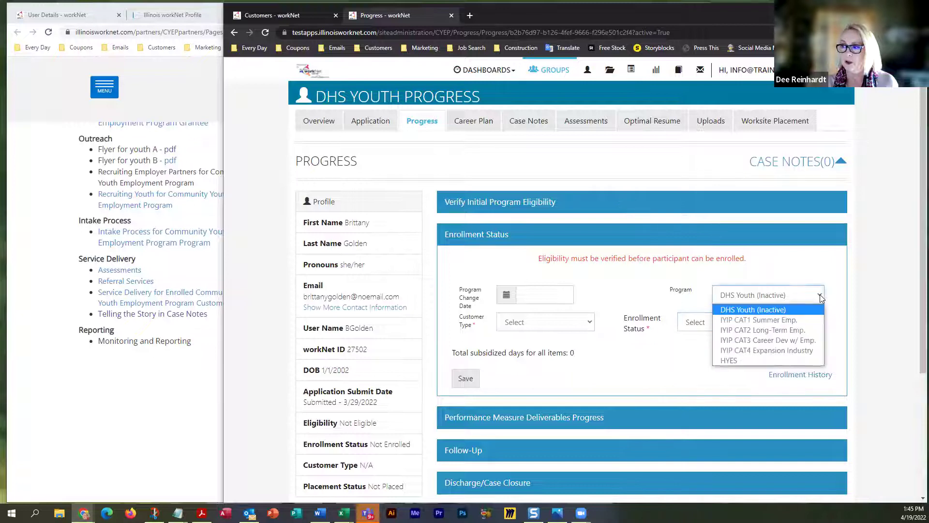
{"action": "left_click", "coordinate": [761, 321]}
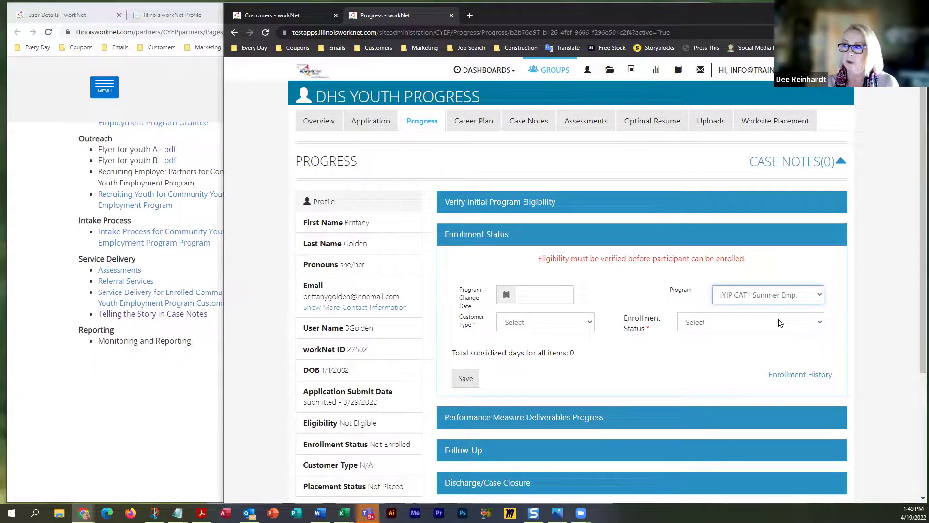
{"action": "left_click", "coordinate": [820, 322]}
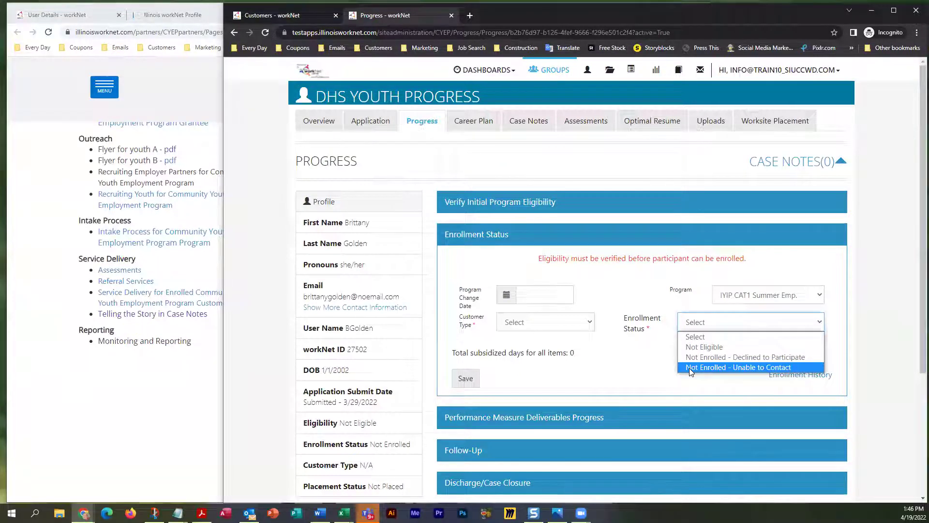
{"action": "key", "text": "Home"}
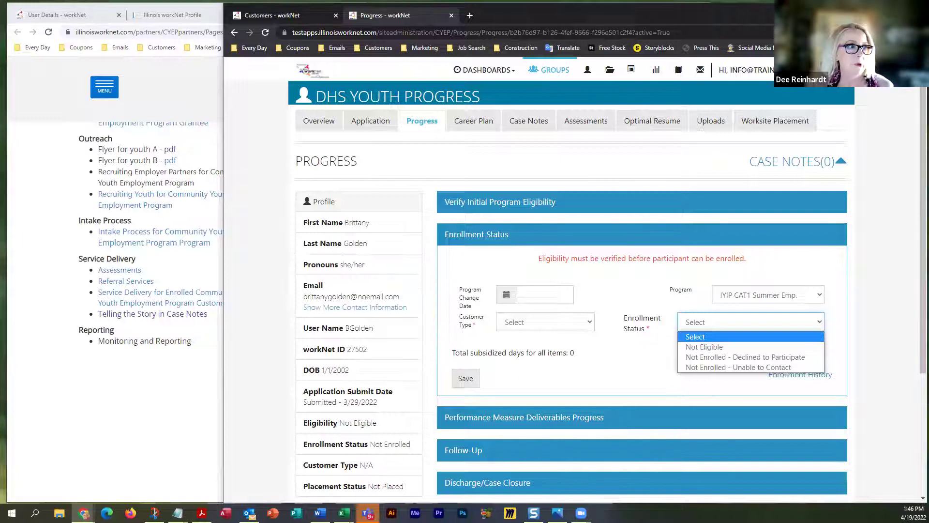
{"action": "key", "text": "Escape"}
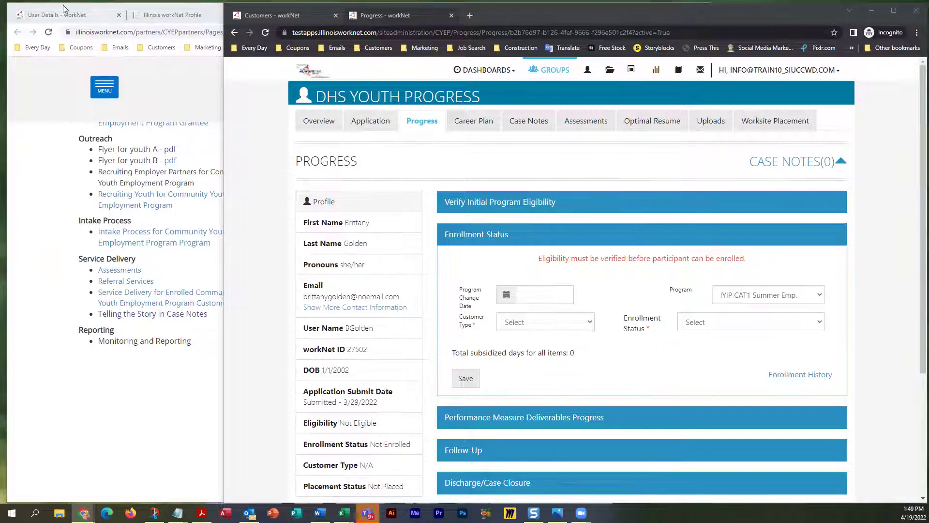
- Open illinoisworknet.com/dhsyouth in a new incognito tab and look through the youth program details down to the list of provider organizations
{"action": "left_click", "coordinate": [469, 16]}
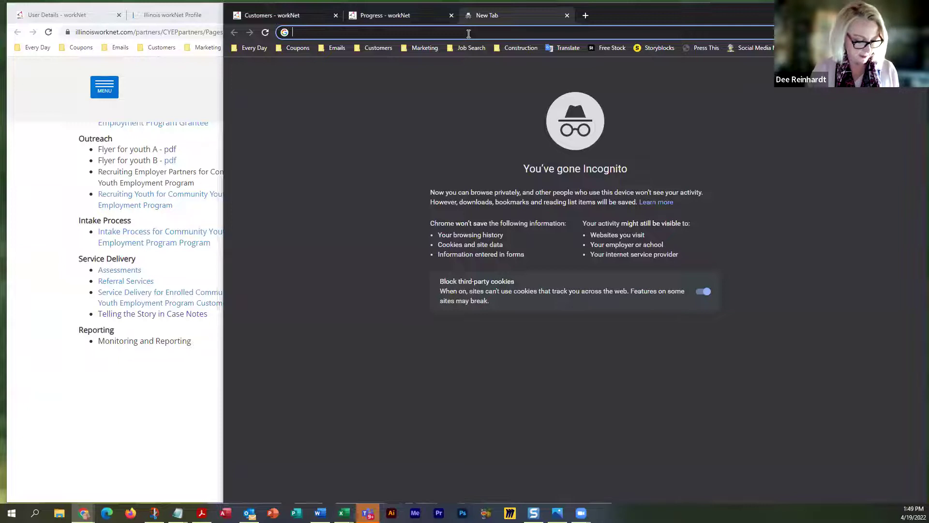
{"action": "type", "text": "illinoiswok"}
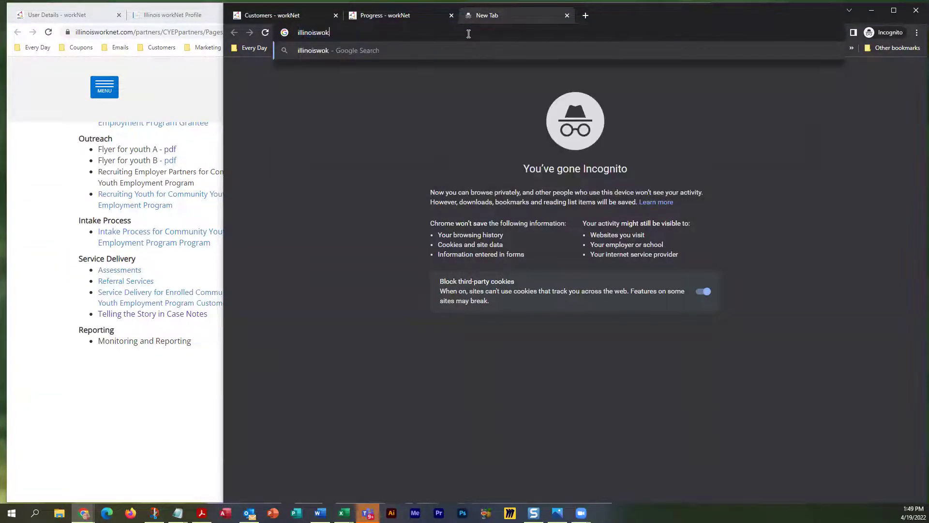
{"action": "key", "text": "BackSpace"}
{"action": "type", "text": "rknet"}
{"action": "key", "text": "BackSpace"}
{"action": "type", "text": ".com"}
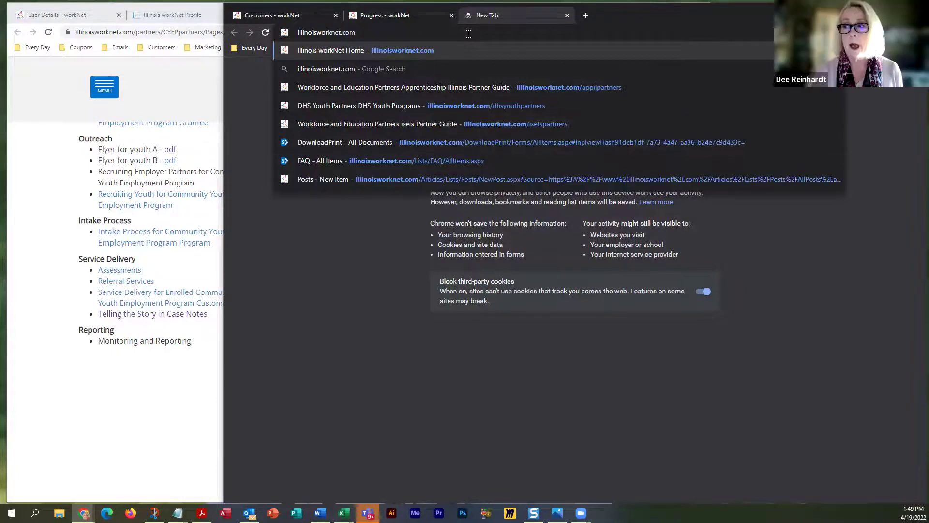
{"action": "type", "text": "/"}
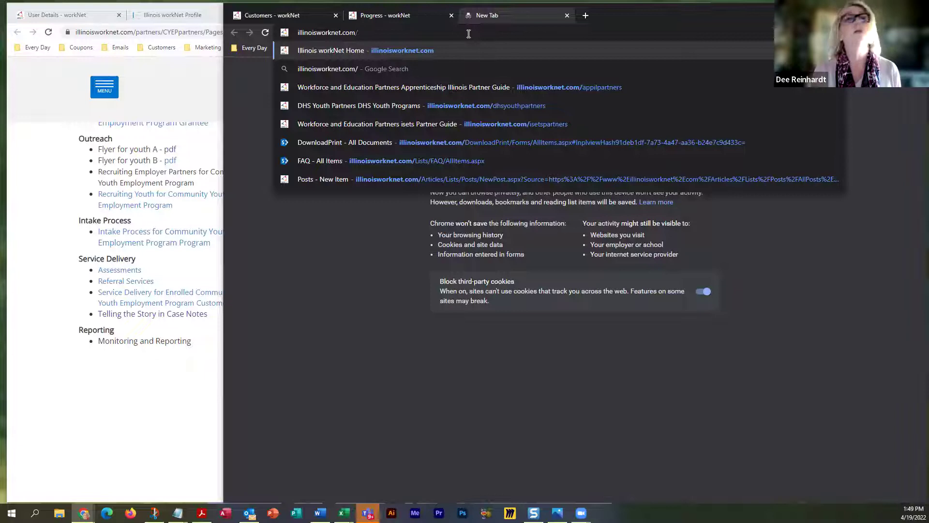
{"action": "type", "text": "dhsyouth"}
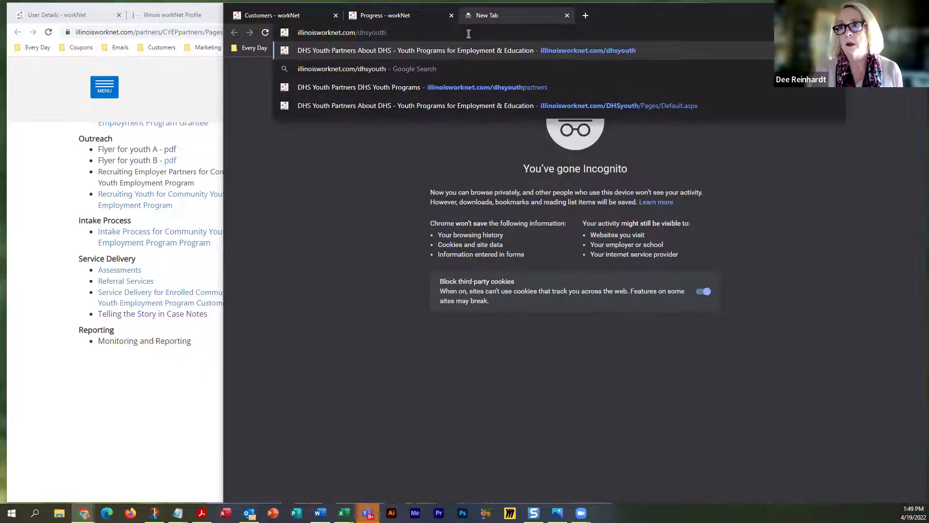
{"action": "key", "text": "Return"}
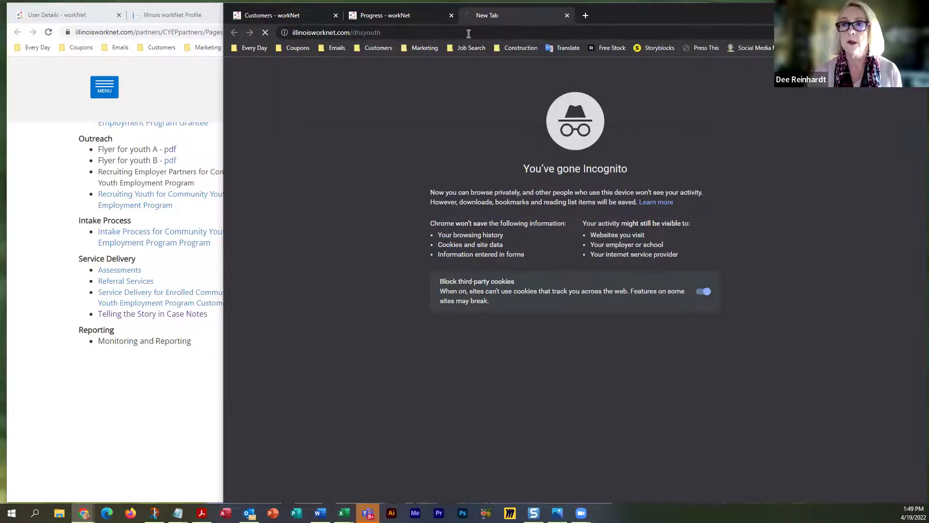
{"action": "scroll", "coordinate": [378, 309], "scroll_direction": "down", "scroll_amount": 10}
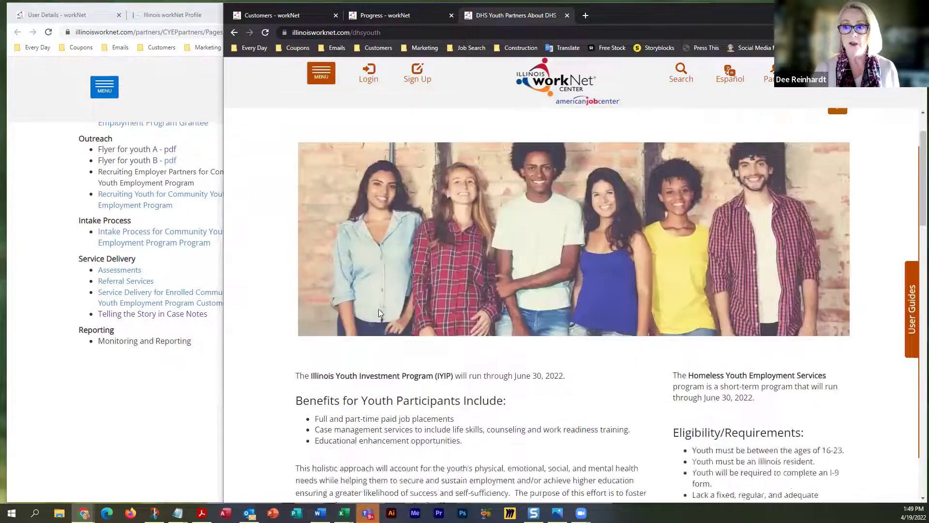
{"action": "scroll", "coordinate": [379, 313], "scroll_direction": "down", "scroll_amount": 5}
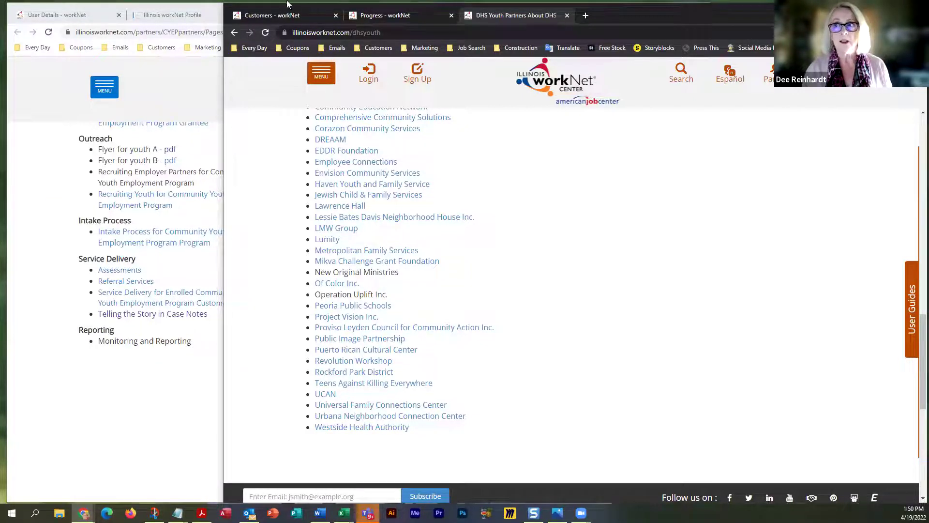
- Return to the customer's Progress page, expand Verify Initial Program Eligibility, and review its requirements and the available enrollment status options
{"action": "left_click", "coordinate": [377, 16]}
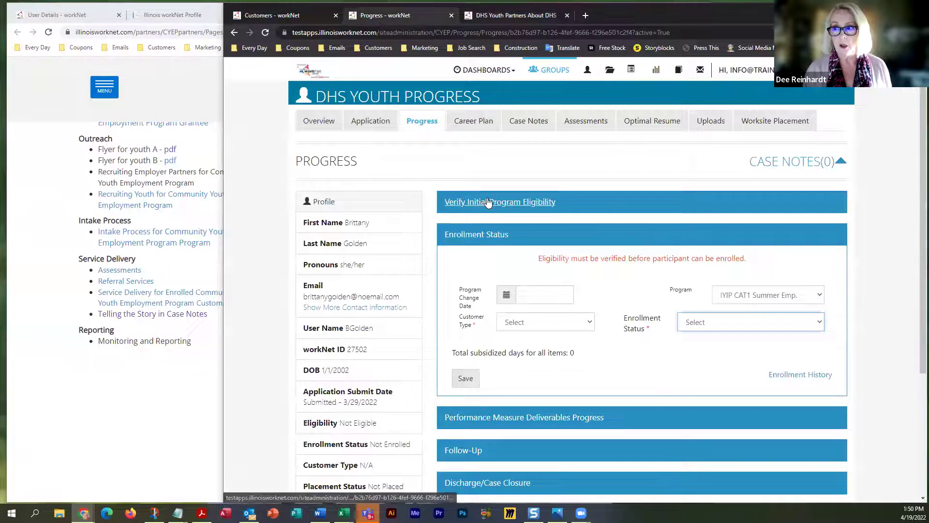
{"action": "left_click", "coordinate": [479, 203]}
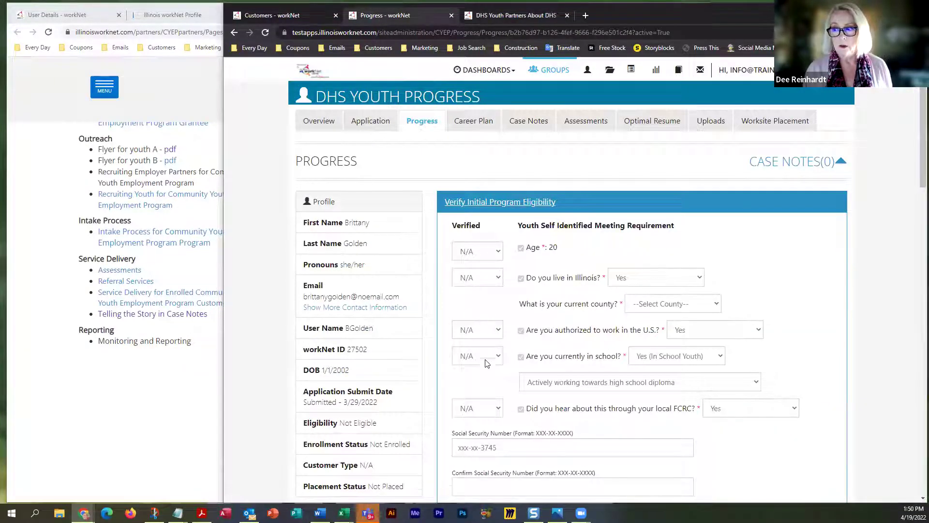
{"action": "scroll", "coordinate": [489, 283], "scroll_direction": "down", "scroll_amount": 5}
{"action": "scroll", "coordinate": [488, 290], "scroll_direction": "down", "scroll_amount": 4}
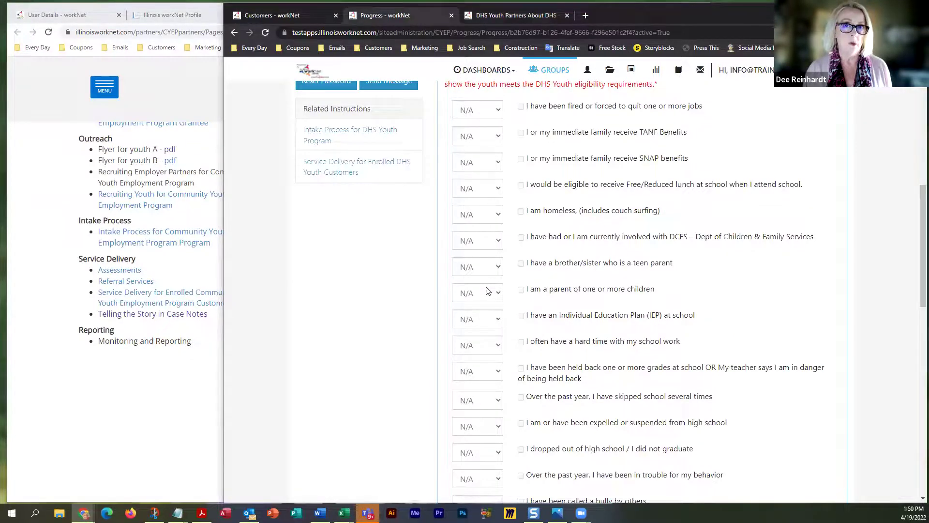
{"action": "scroll", "coordinate": [489, 290], "scroll_direction": "down", "scroll_amount": 15}
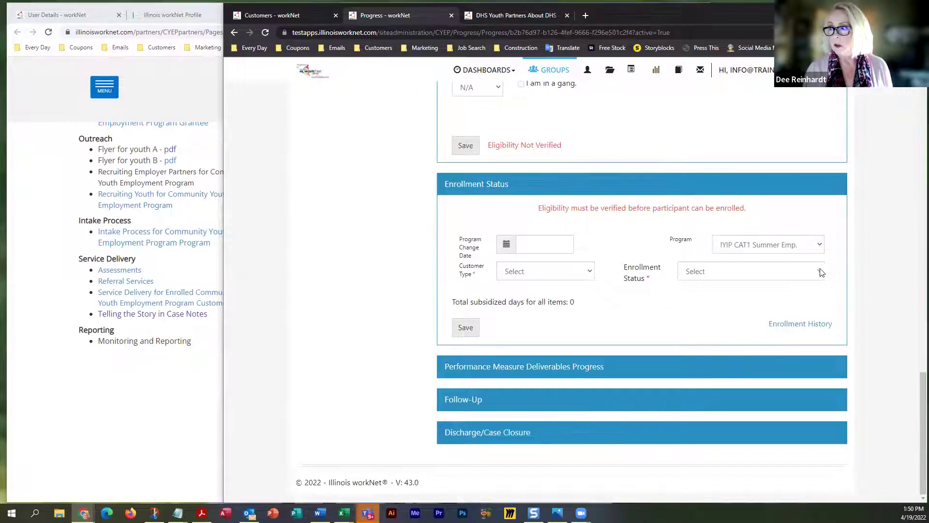
{"action": "left_click", "coordinate": [819, 271]}
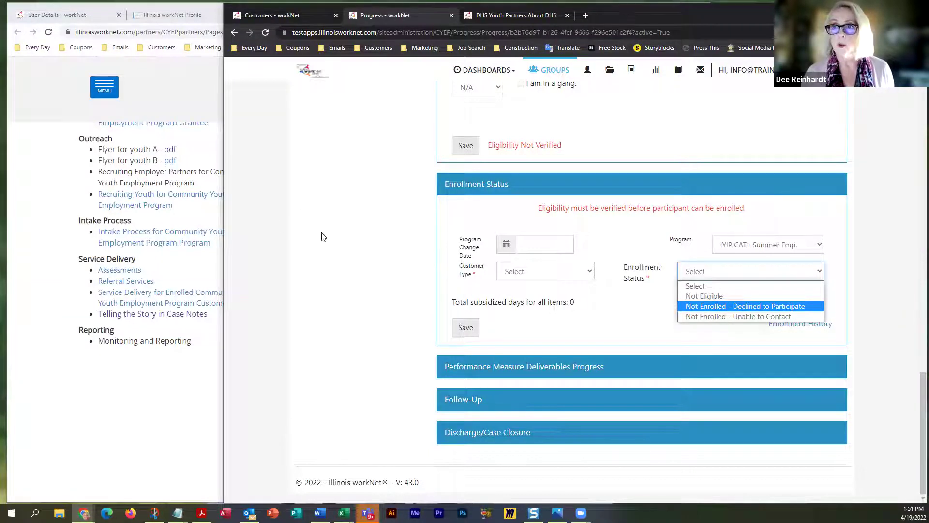
{"action": "left_click", "coordinate": [397, 16]}
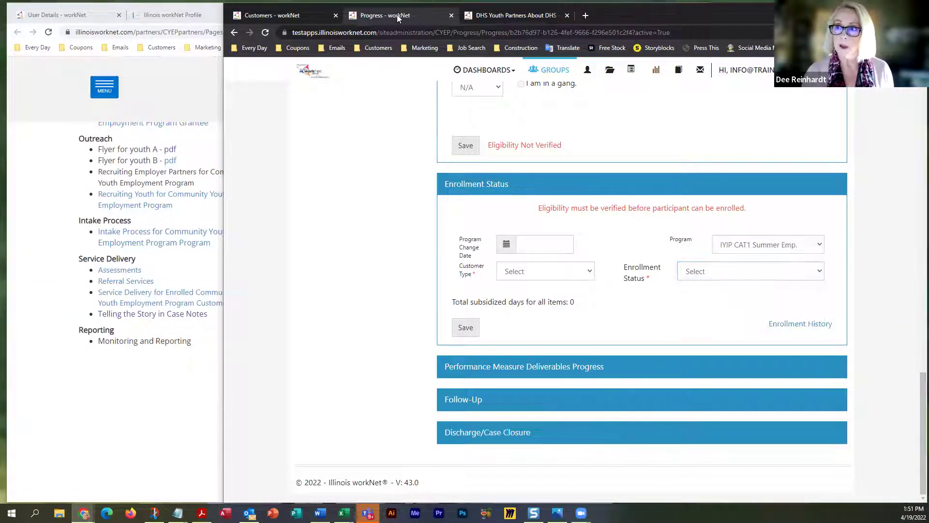
- Open the DHS Youth Dashboard and highlight the "Not Verified - Status for more than 5 days after the application date" row under Customer Eligibility Review
{"action": "scroll", "coordinate": [414, 395], "scroll_direction": "up", "scroll_amount": 15}
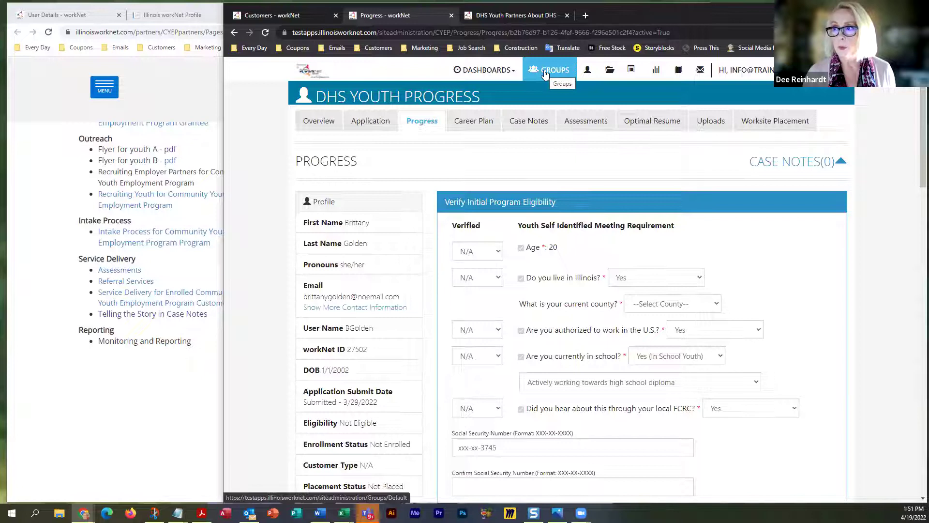
{"action": "left_click", "coordinate": [498, 73]}
{"action": "left_click", "coordinate": [438, 135]}
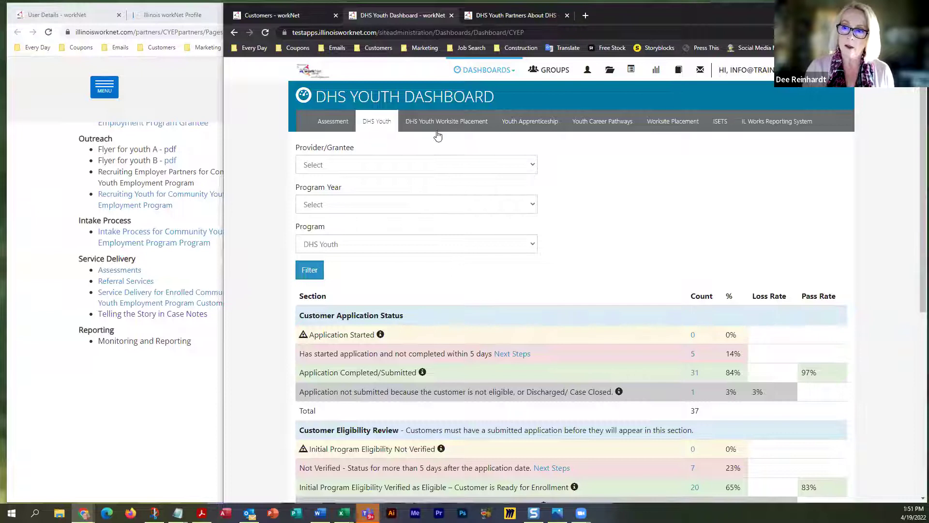
{"action": "scroll", "coordinate": [594, 355], "scroll_direction": "down", "scroll_amount": 5}
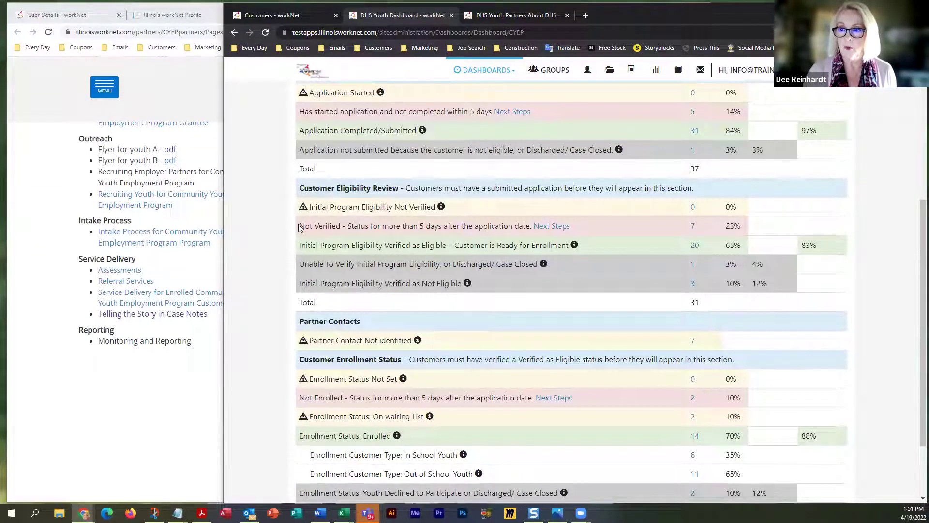
{"action": "left_click_drag", "start_coordinate": [299, 225], "coordinate": [533, 228]}
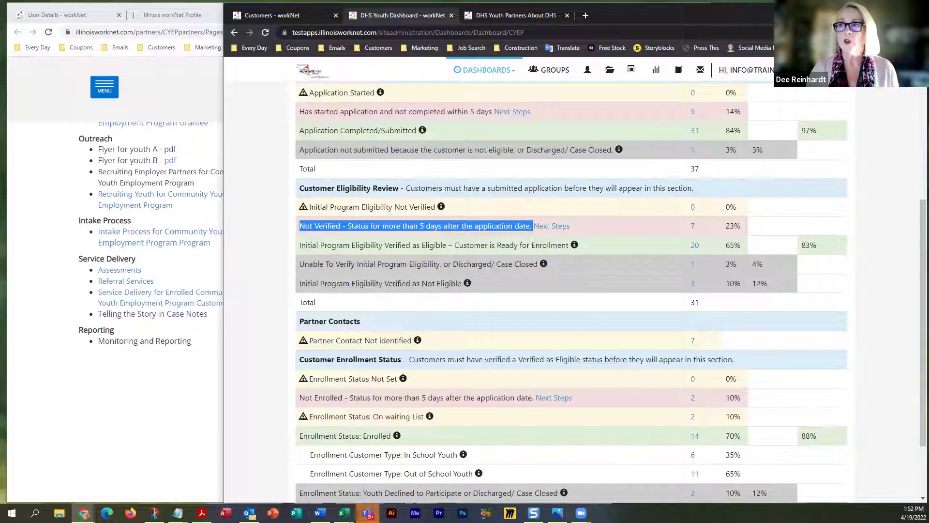
- Go back to the public DHS Youth page and review the list of provider organizations
{"action": "left_click", "coordinate": [508, 15]}
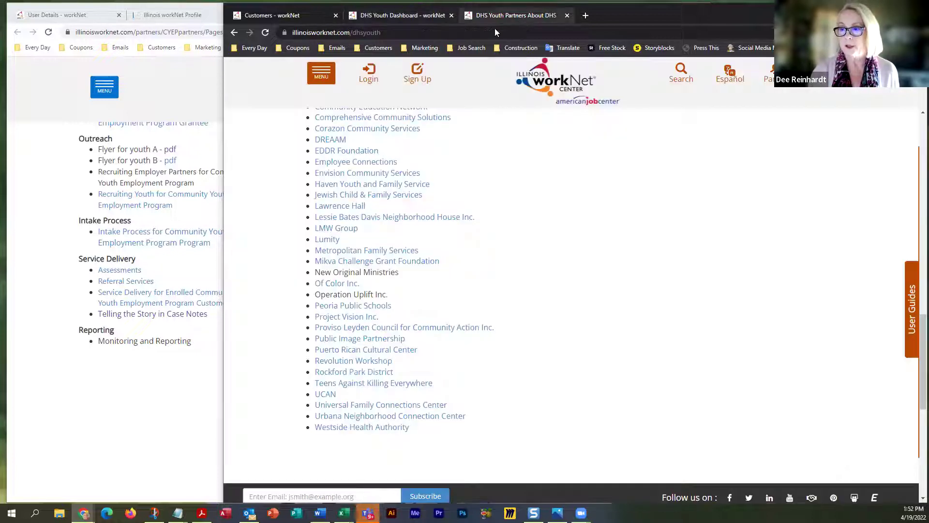
{"action": "scroll", "coordinate": [438, 329], "scroll_direction": "up", "scroll_amount": 2}
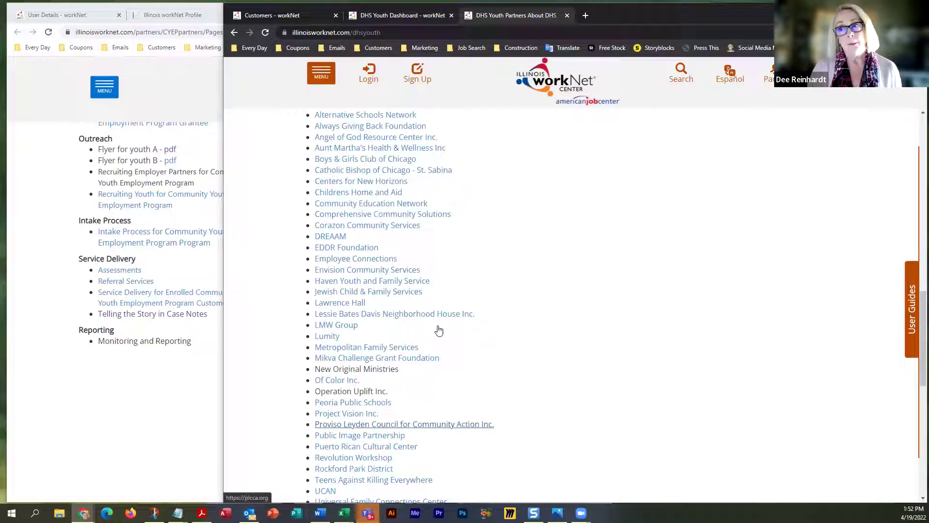
{"action": "scroll", "coordinate": [439, 331], "scroll_direction": "up", "scroll_amount": 1}
{"action": "scroll", "coordinate": [439, 331], "scroll_direction": "down", "scroll_amount": 2}
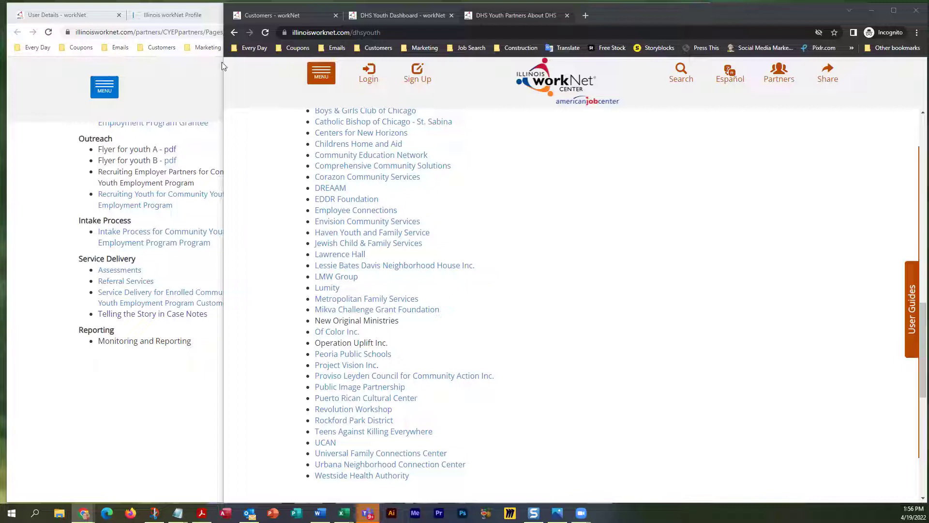
- From the Customers list, open the record of the customer whose application was submitted 9/9/2021 and go to its Case Notes page
{"action": "left_click", "coordinate": [287, 15]}
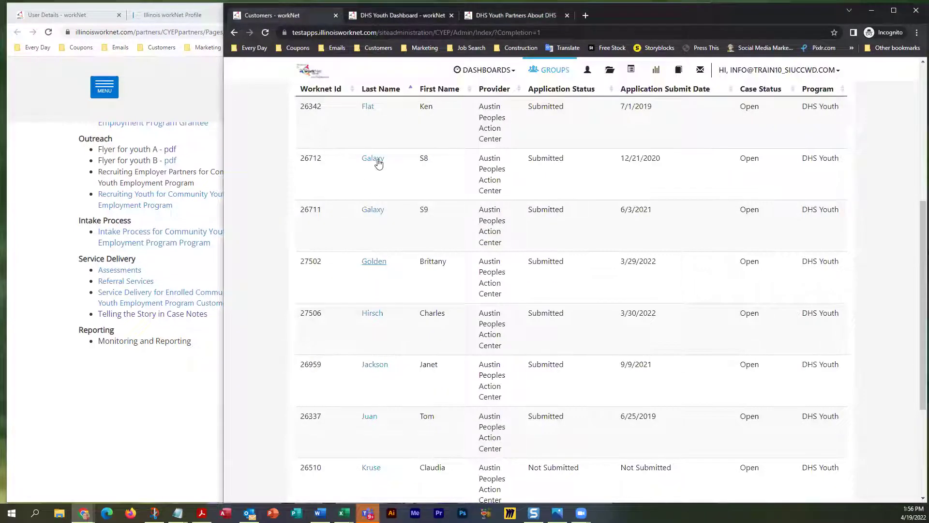
{"action": "scroll", "coordinate": [368, 288], "scroll_direction": "down", "scroll_amount": 3}
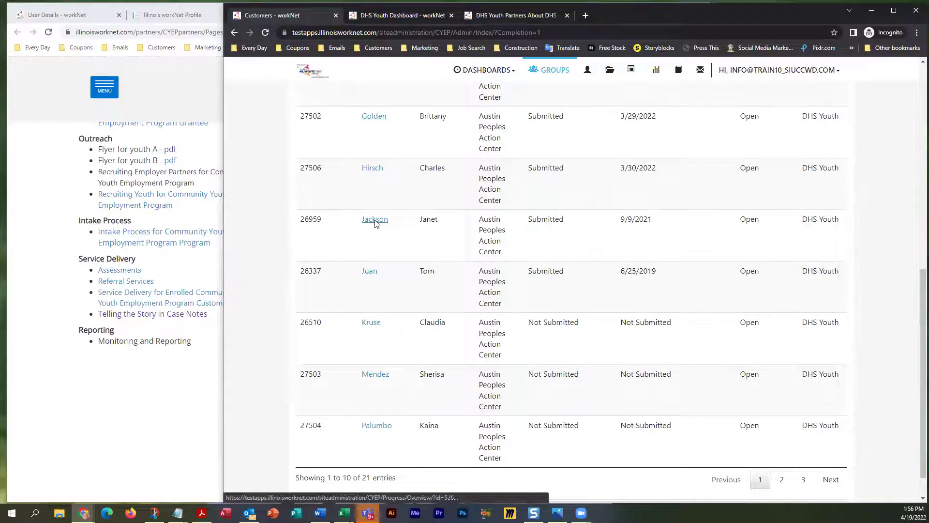
{"action": "left_click", "coordinate": [375, 220]}
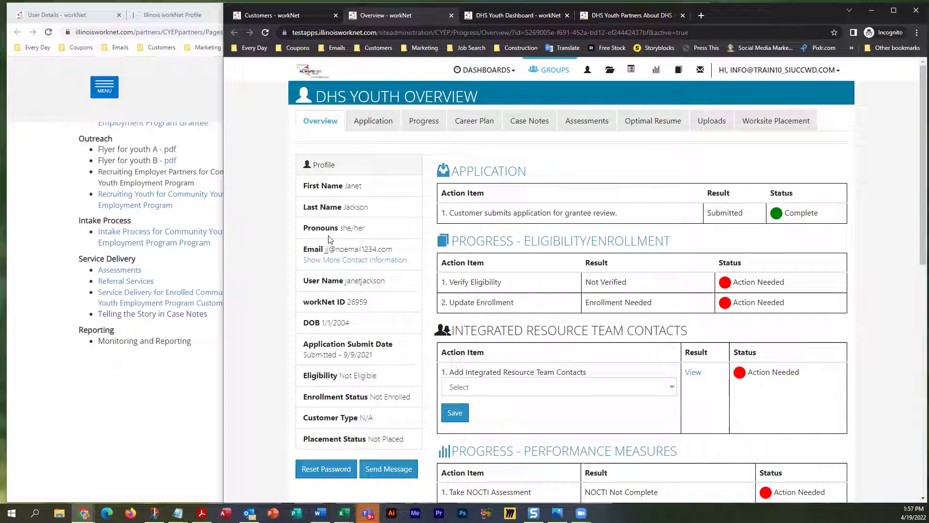
{"action": "left_click", "coordinate": [539, 127]}
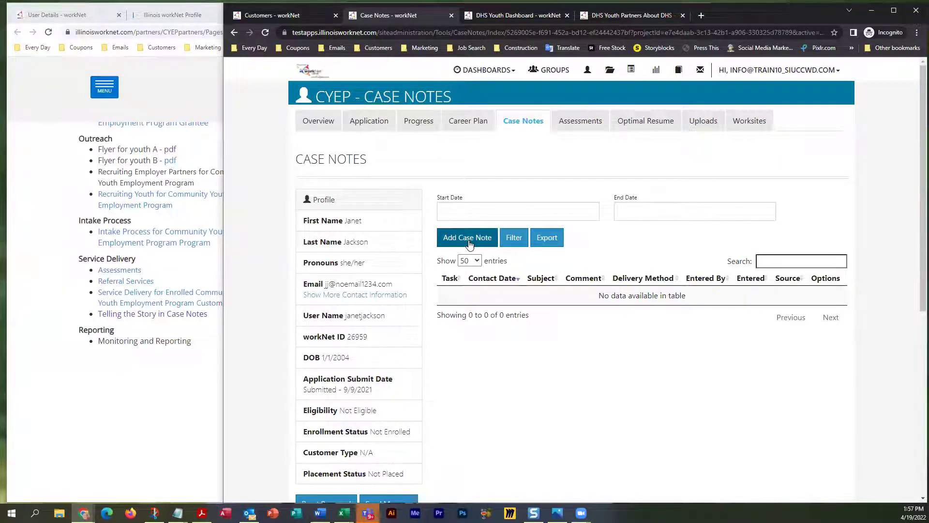
- Start a new case note with the General task, check its subject field, and close the form without adding the note
{"action": "left_click", "coordinate": [469, 245]}
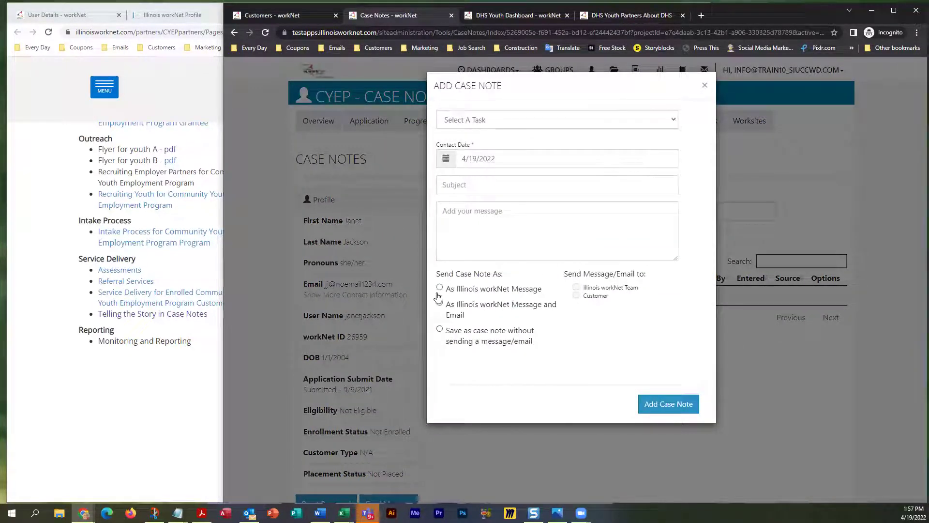
{"action": "left_click", "coordinate": [483, 122]}
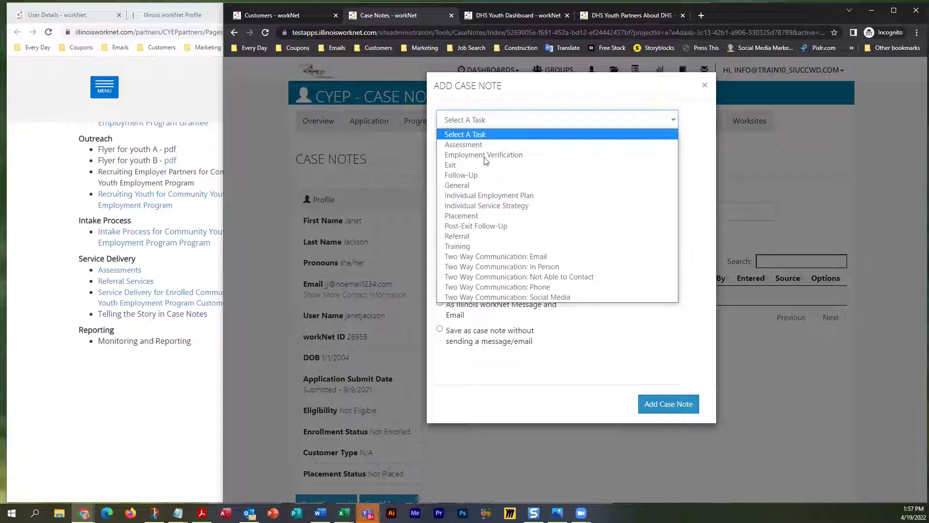
{"action": "left_click", "coordinate": [476, 186]}
{"action": "left_click", "coordinate": [476, 185]}
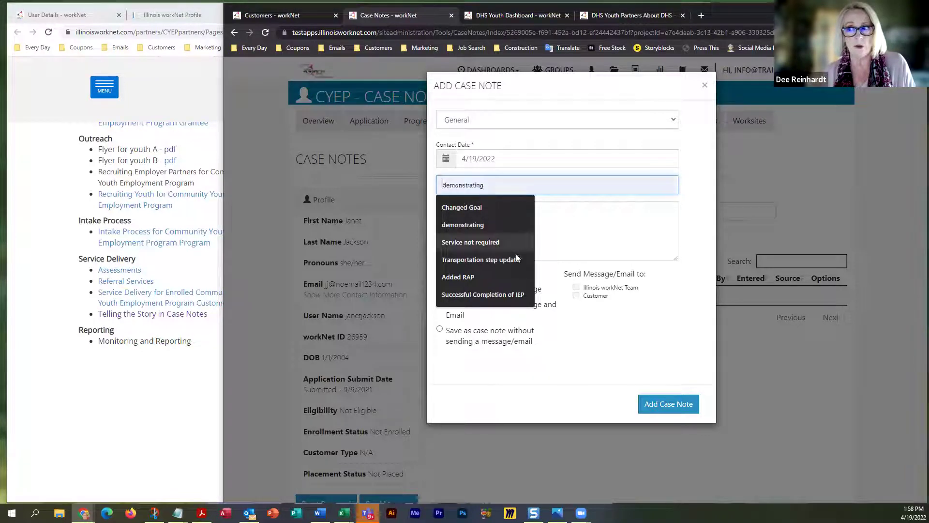
{"action": "left_click", "coordinate": [702, 227]}
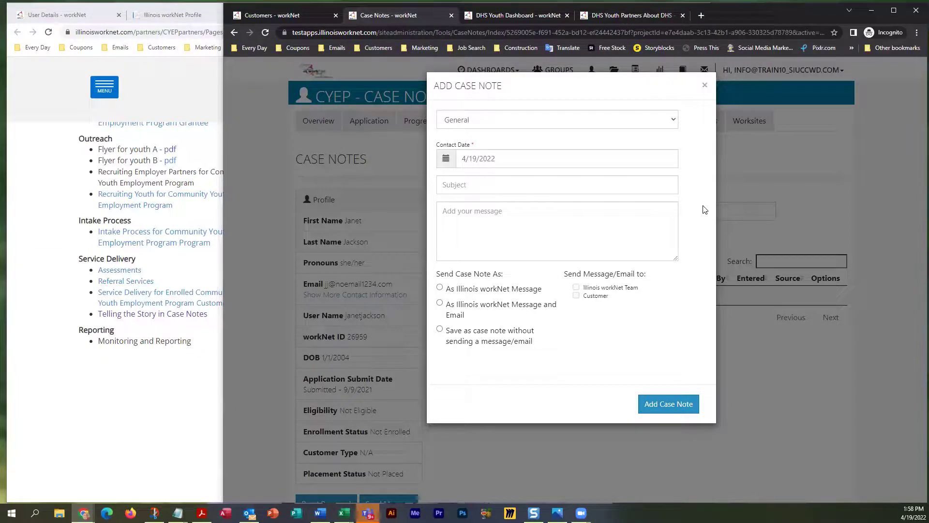
{"action": "left_click", "coordinate": [704, 86]}
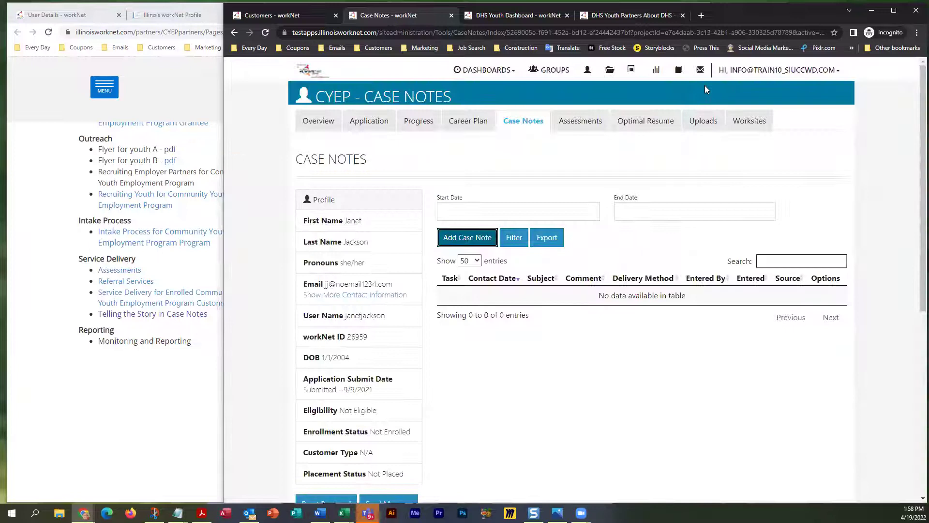
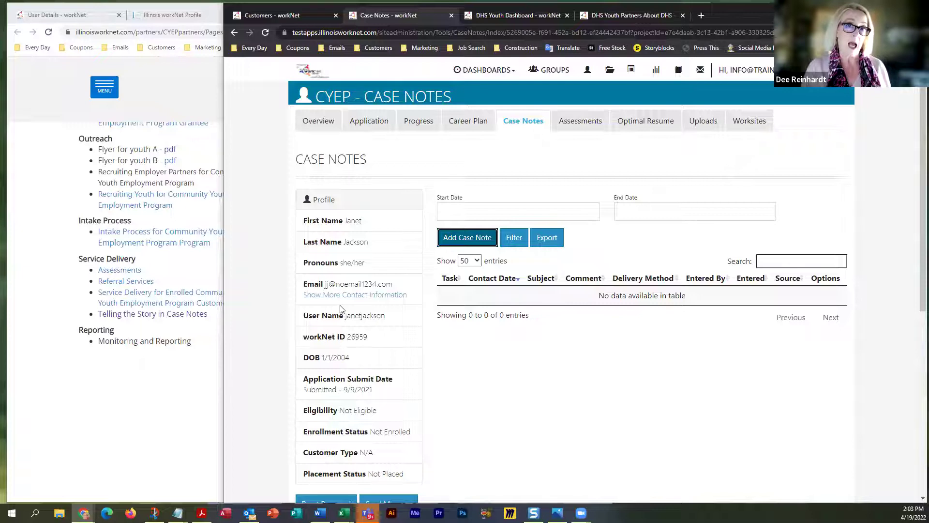
- Expand the additional contact information in the customer's profile and review the profile details
{"action": "left_click", "coordinate": [352, 295]}
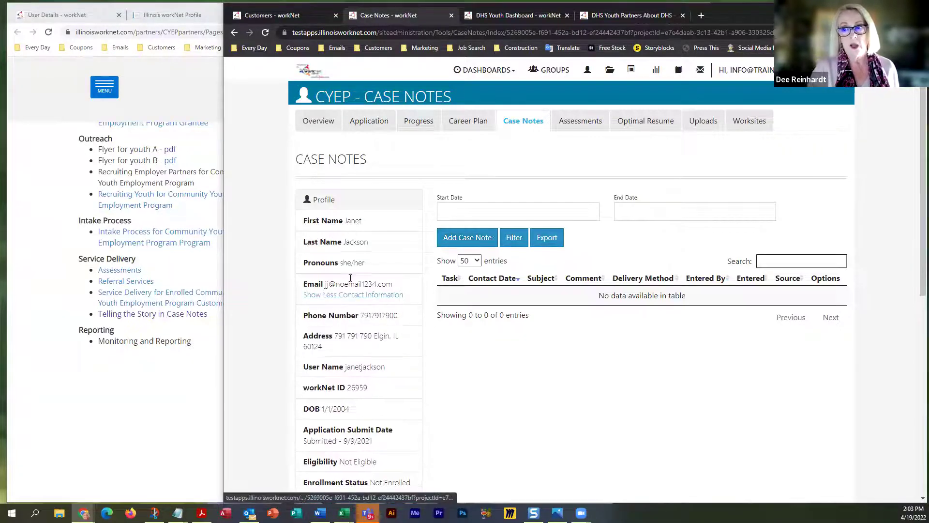
{"action": "scroll", "coordinate": [353, 251], "scroll_direction": "down", "scroll_amount": 1}
{"action": "scroll", "coordinate": [353, 252], "scroll_direction": "down", "scroll_amount": 2}
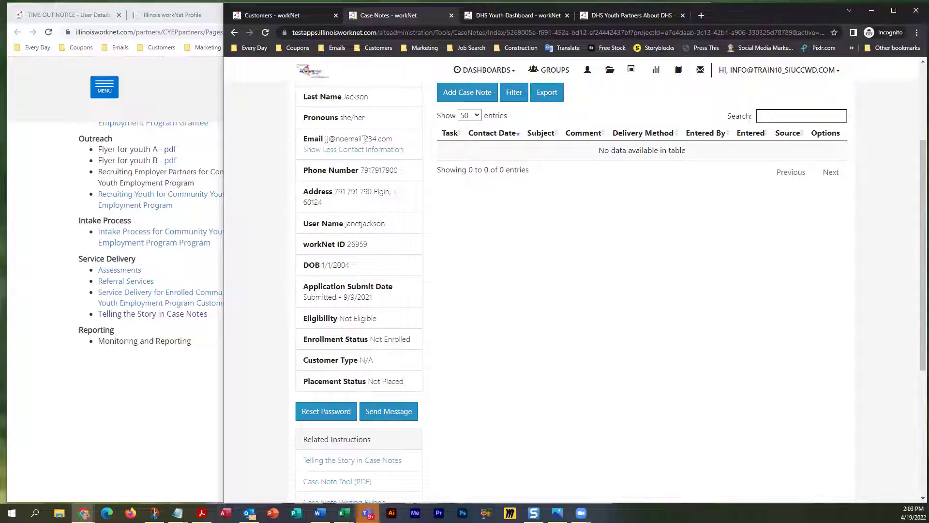
{"action": "scroll", "coordinate": [364, 140], "scroll_direction": "up", "scroll_amount": 2}
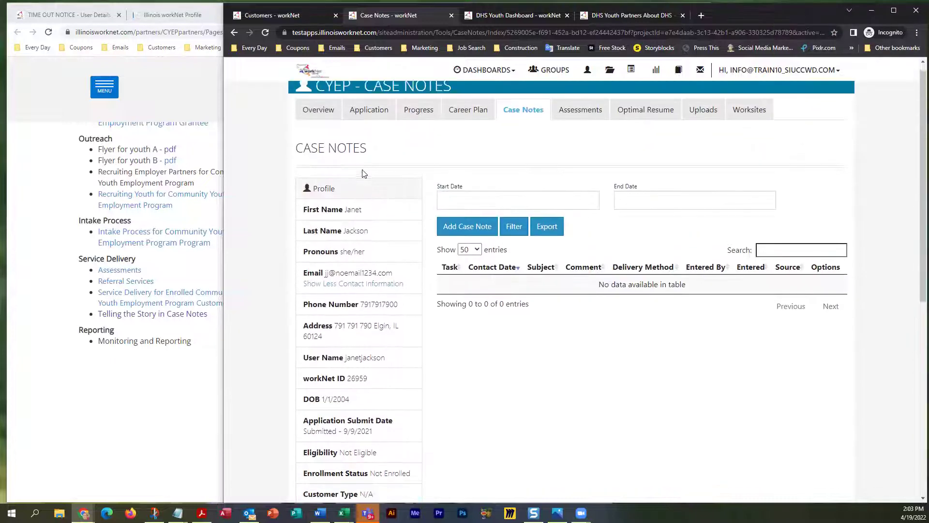
{"action": "scroll", "coordinate": [364, 170], "scroll_direction": "down", "scroll_amount": 1}
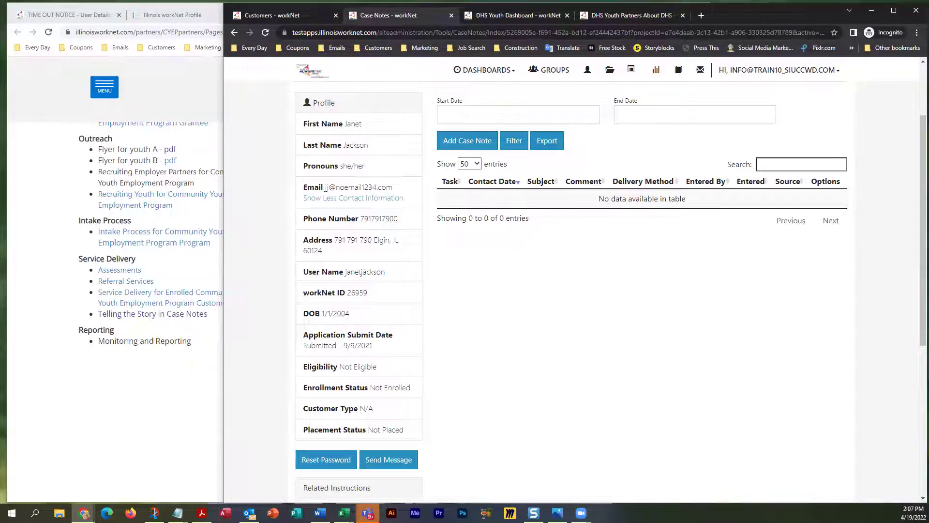
- Go to the Add Steps/Services page of the customer's Career Plan and review the steps for the Gain Employment goal
{"action": "scroll", "coordinate": [481, 283], "scroll_direction": "up", "scroll_amount": 2}
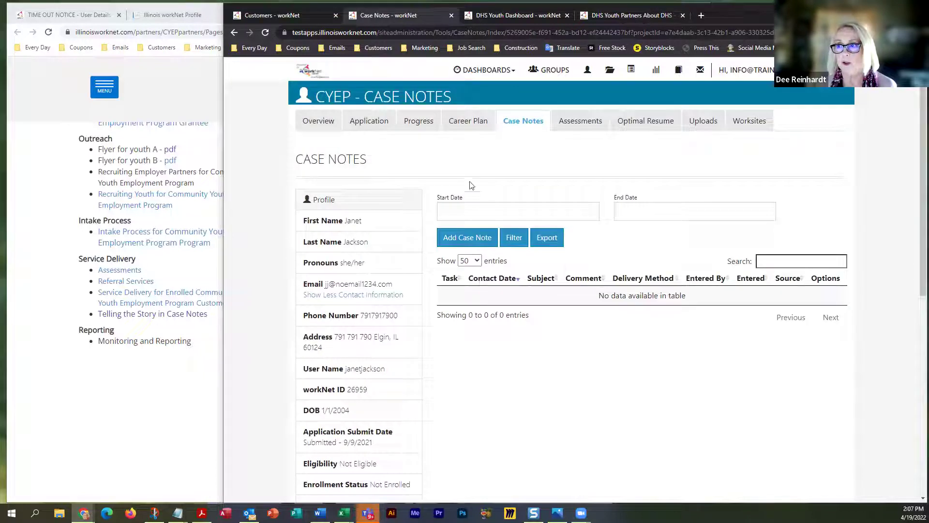
{"action": "left_click", "coordinate": [458, 124]}
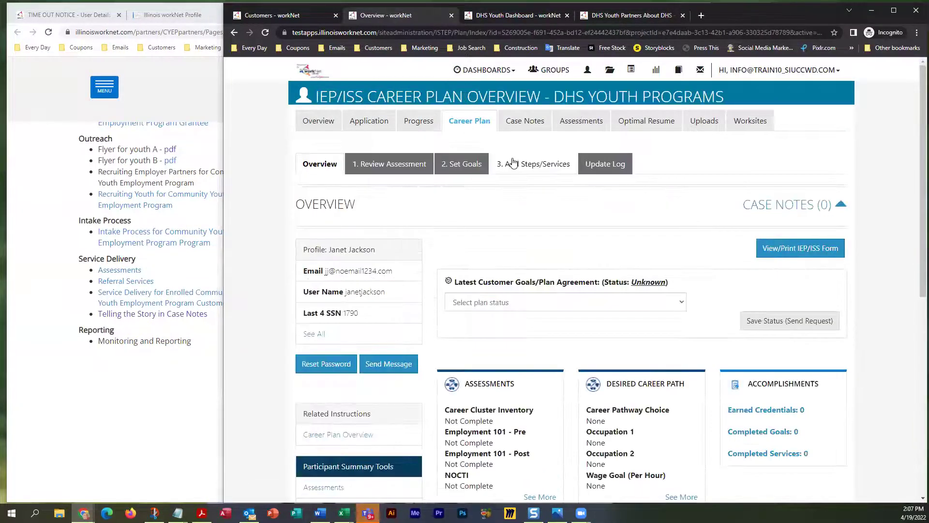
{"action": "left_click", "coordinate": [514, 163]}
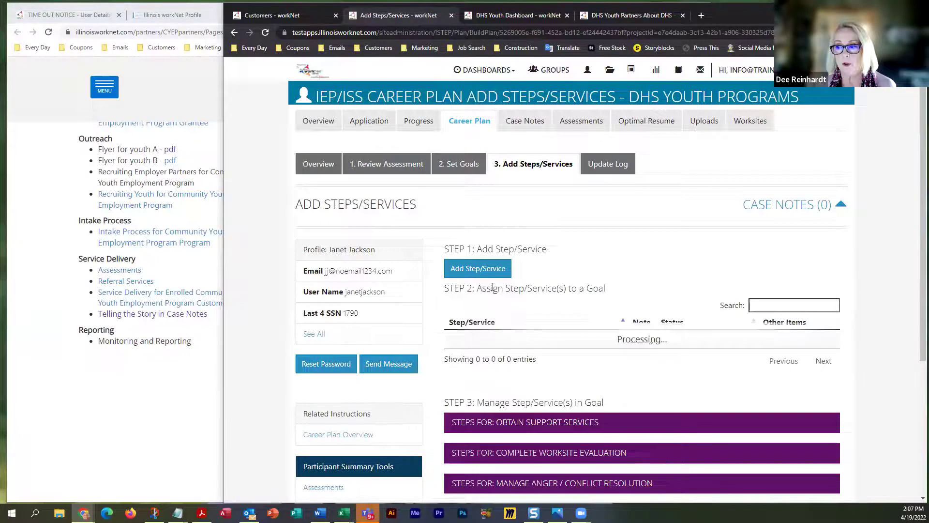
{"action": "scroll", "coordinate": [492, 288], "scroll_direction": "down", "scroll_amount": 5}
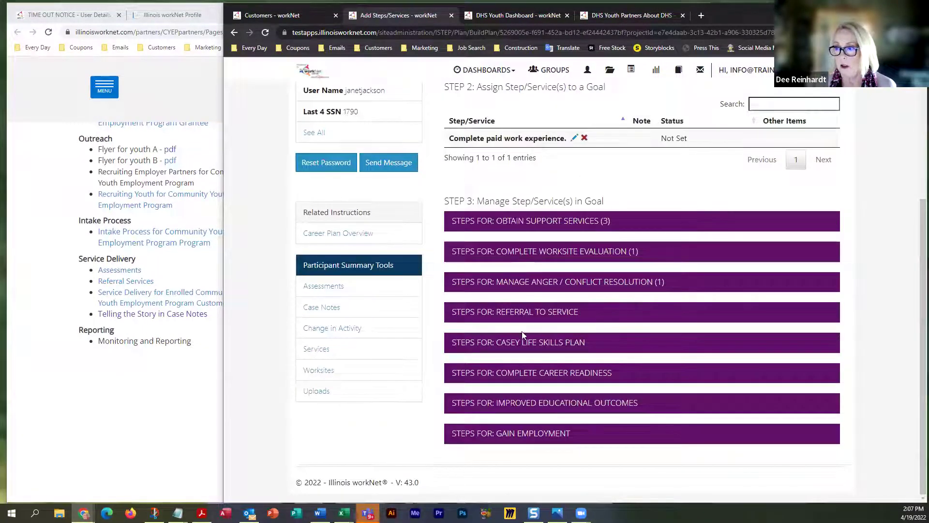
{"action": "left_click", "coordinate": [530, 432]}
{"action": "scroll", "coordinate": [533, 411], "scroll_direction": "down", "scroll_amount": 3}
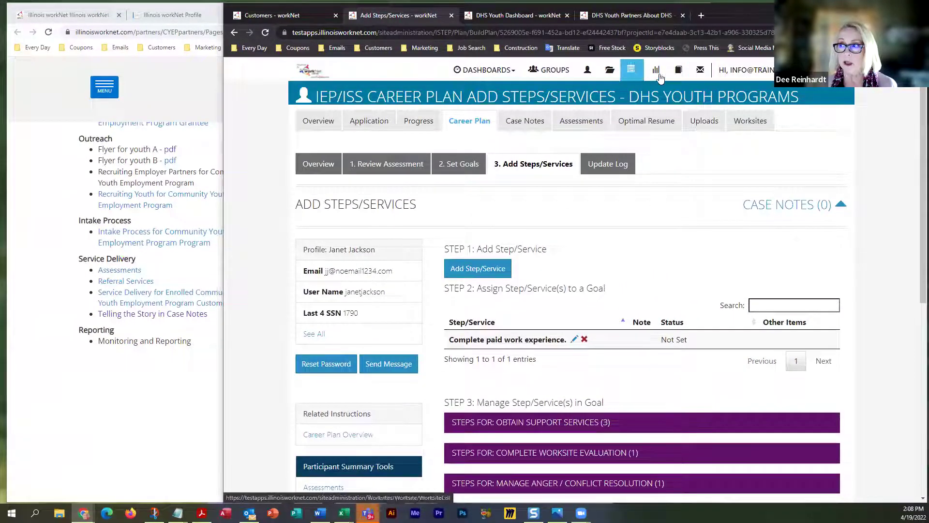
- Open the Worksite Placement page and go to its Payroll section to view the payroll upload history
{"action": "left_click", "coordinate": [631, 73]}
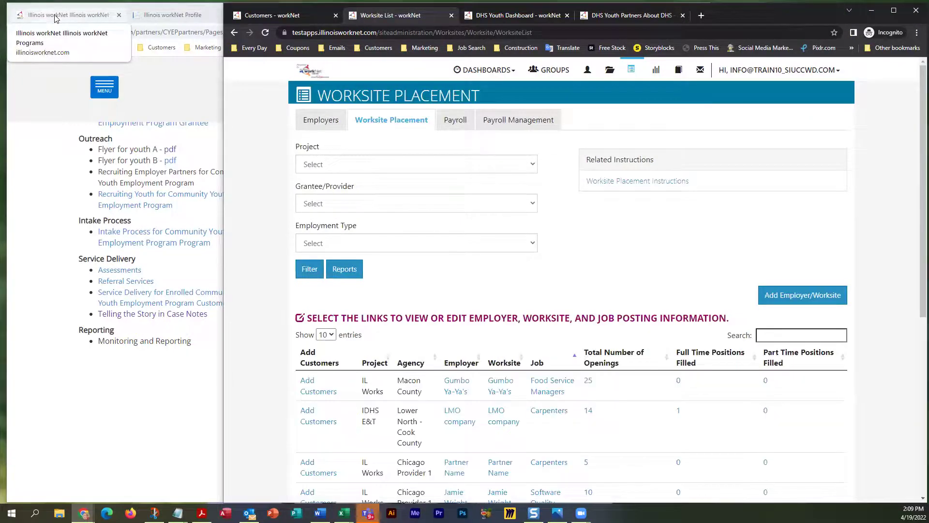
{"action": "left_click", "coordinate": [456, 127]}
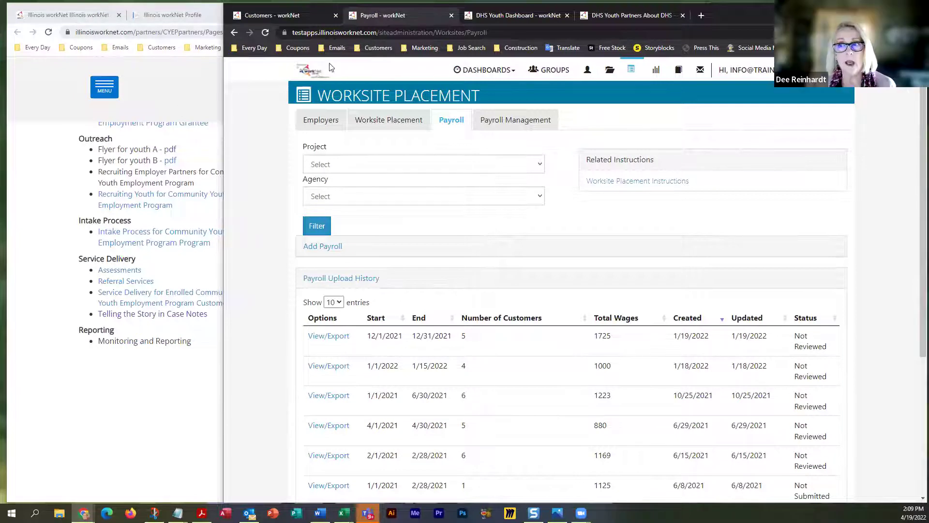
- Reopen the record of the customer who applied 9/9/2021 from the Customers list and edit the Career Plan service "Complete paid work experience."
{"action": "left_click", "coordinate": [276, 16]}
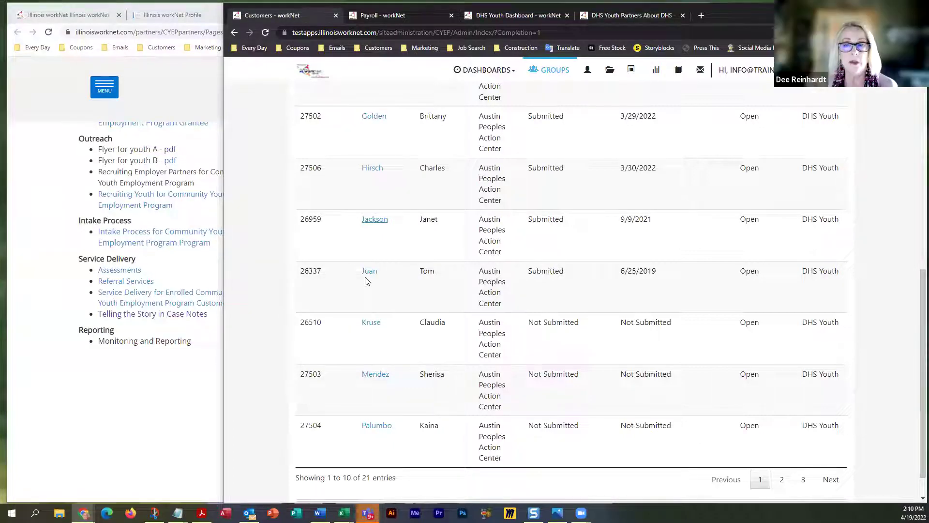
{"action": "left_click", "coordinate": [375, 220]}
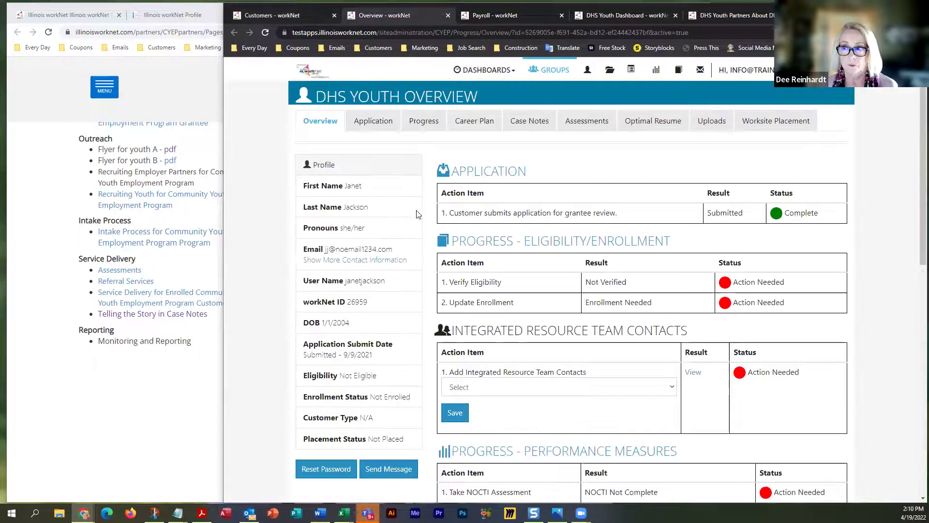
{"action": "left_click", "coordinate": [470, 124]}
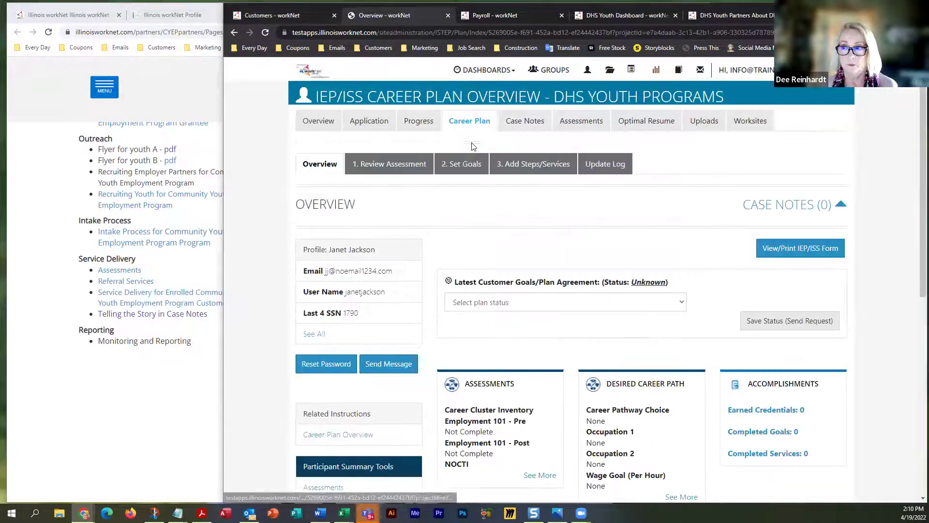
{"action": "left_click", "coordinate": [538, 171]}
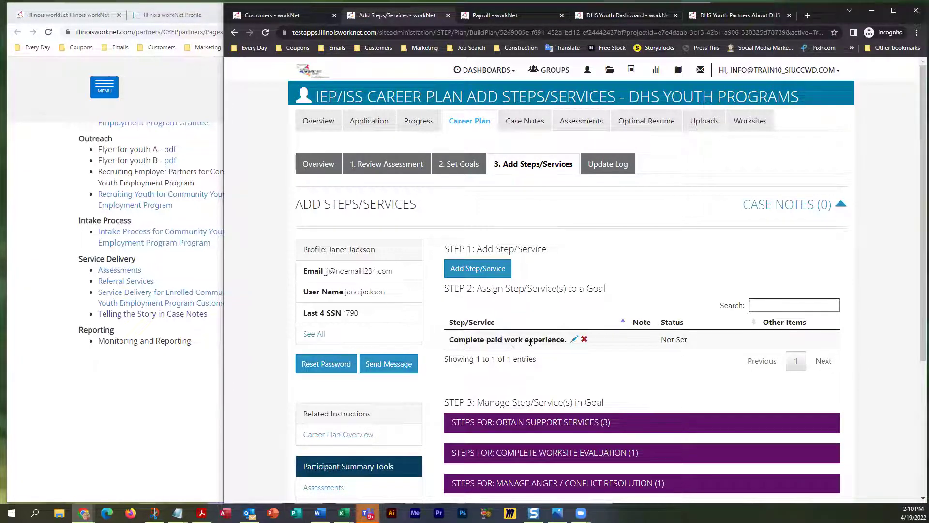
{"action": "left_click", "coordinate": [574, 340]}
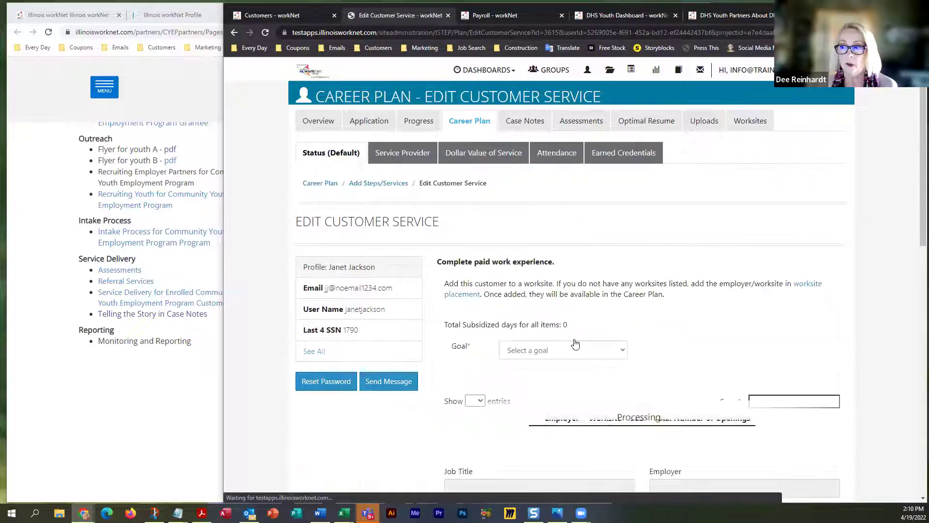
- Set the goal of the paid work experience service to Gain Employment
{"action": "scroll", "coordinate": [575, 344], "scroll_direction": "down", "scroll_amount": 6}
{"action": "scroll", "coordinate": [539, 249], "scroll_direction": "up", "scroll_amount": 3}
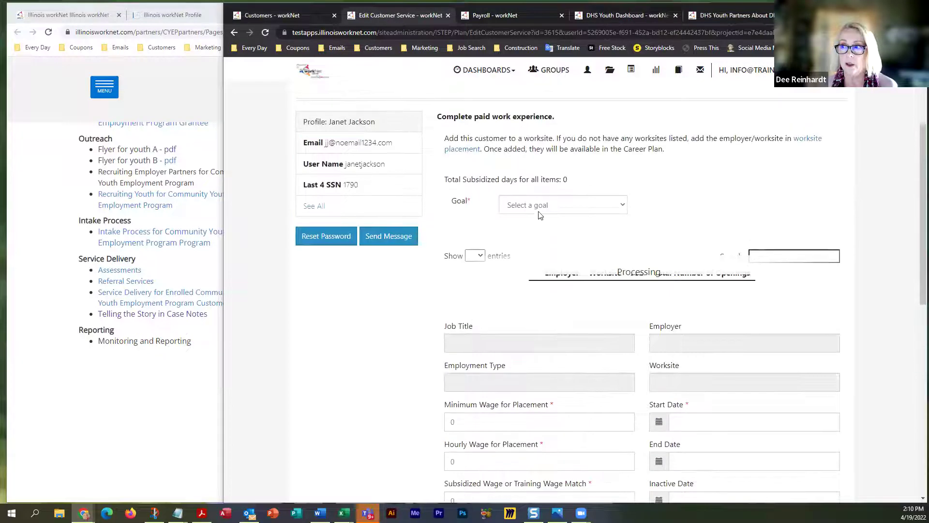
{"action": "left_click", "coordinate": [538, 212]}
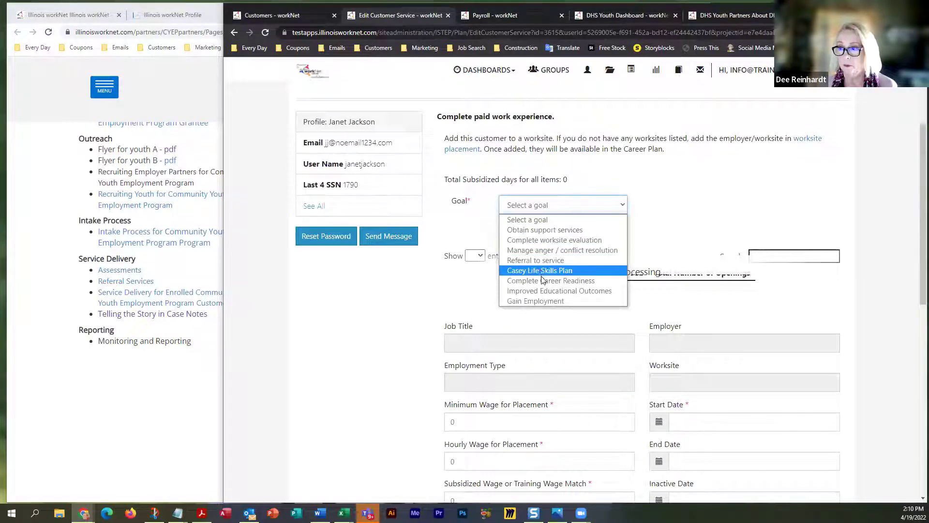
{"action": "left_click", "coordinate": [543, 299]}
- Review the available worksites and the placement wage, date, hours and notes fields, and check the Status options
{"action": "scroll", "coordinate": [451, 206], "scroll_direction": "down", "scroll_amount": 2}
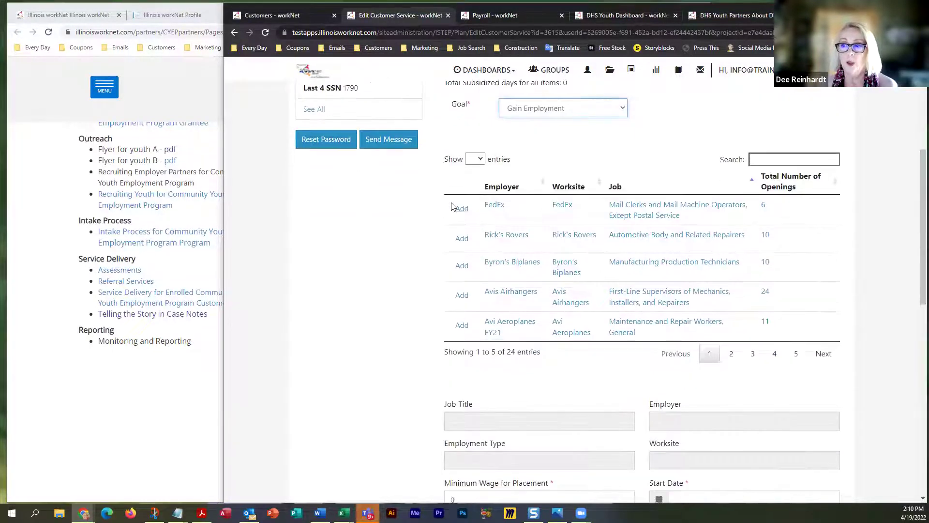
{"action": "scroll", "coordinate": [457, 291], "scroll_direction": "down", "scroll_amount": 1}
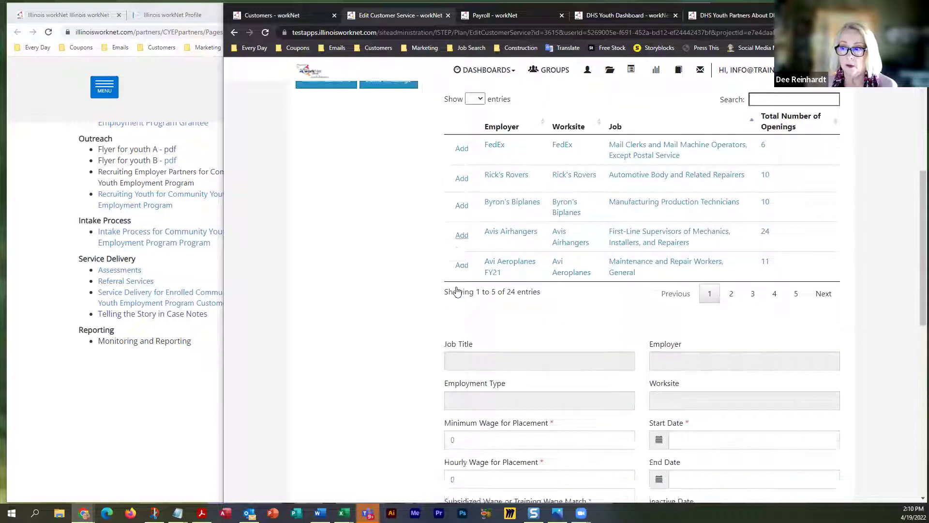
{"action": "scroll", "coordinate": [457, 290], "scroll_direction": "down", "scroll_amount": 4}
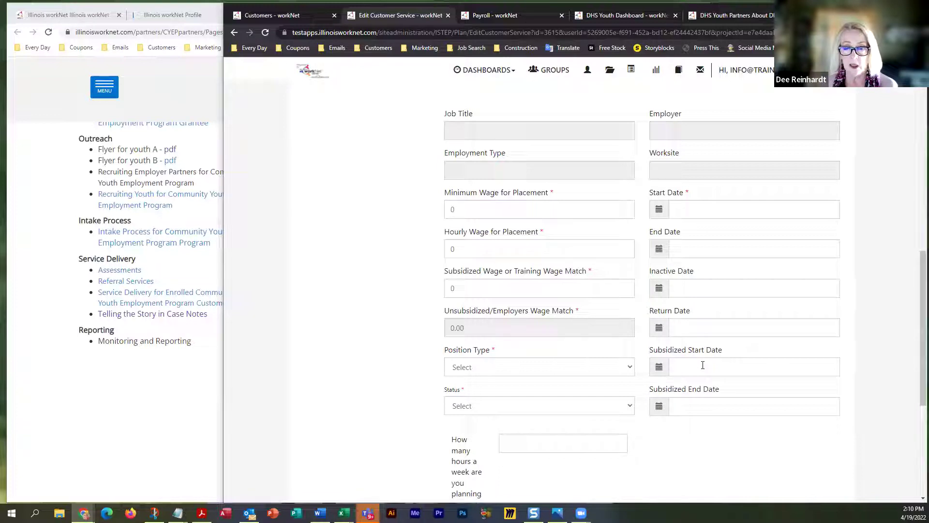
{"action": "scroll", "coordinate": [576, 338], "scroll_direction": "down", "scroll_amount": 3}
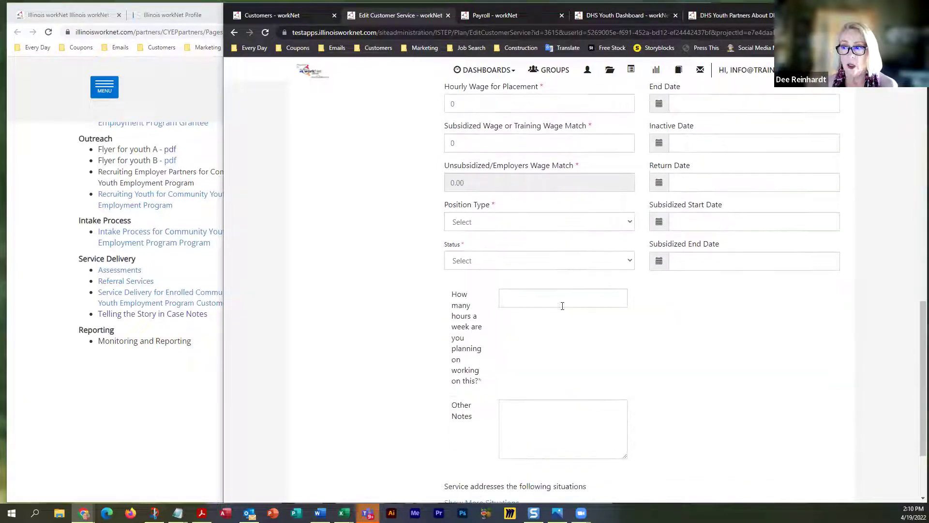
{"action": "scroll", "coordinate": [573, 303], "scroll_direction": "down", "scroll_amount": 2}
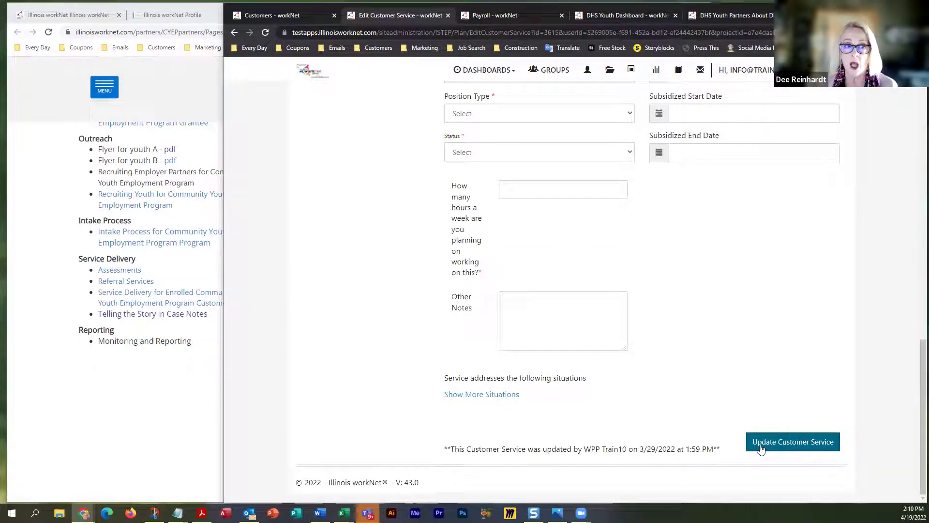
{"action": "scroll", "coordinate": [760, 450], "scroll_direction": "up", "scroll_amount": 4}
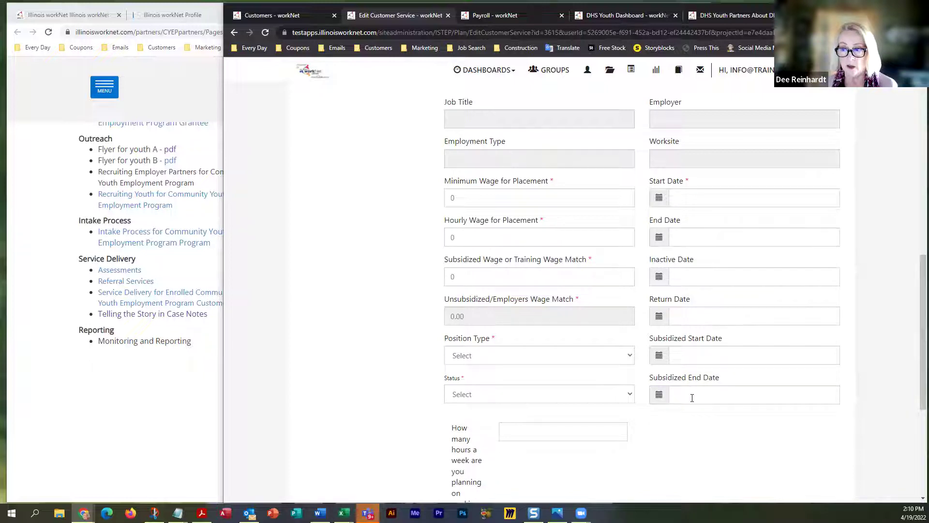
{"action": "scroll", "coordinate": [691, 398], "scroll_direction": "down", "scroll_amount": 2}
{"action": "left_click", "coordinate": [630, 298]}
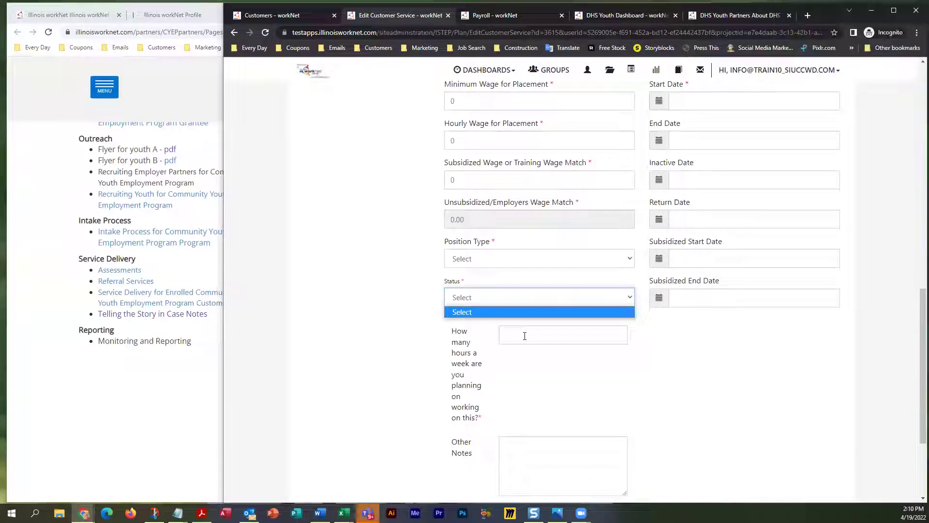
{"action": "scroll", "coordinate": [525, 361], "scroll_direction": "up", "scroll_amount": 10}
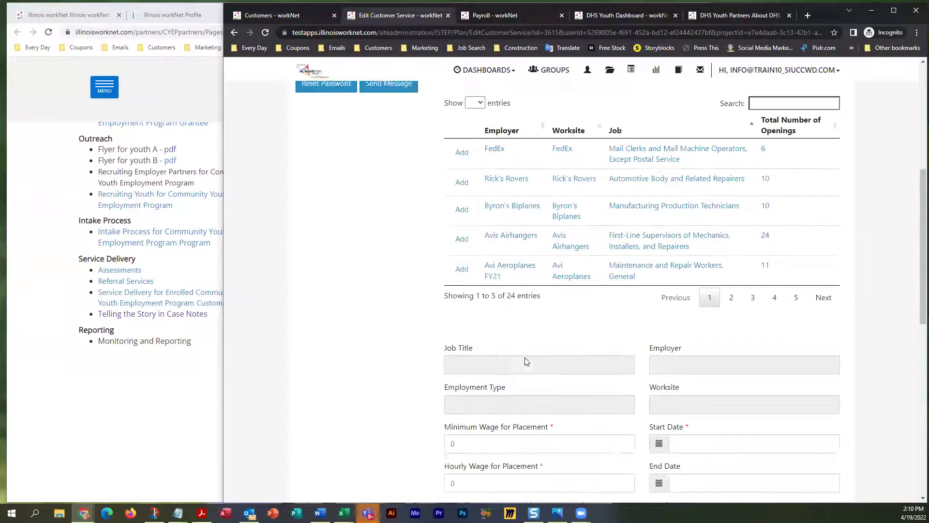